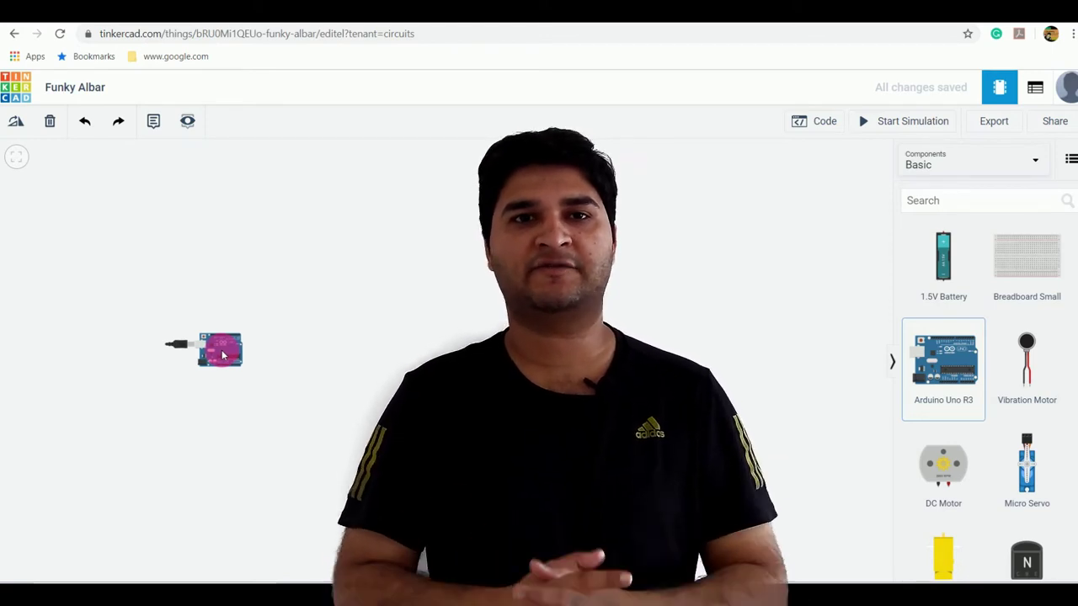
{"action": "scroll", "coordinate": [222, 354], "scroll_direction": "up", "scroll_amount": 6}
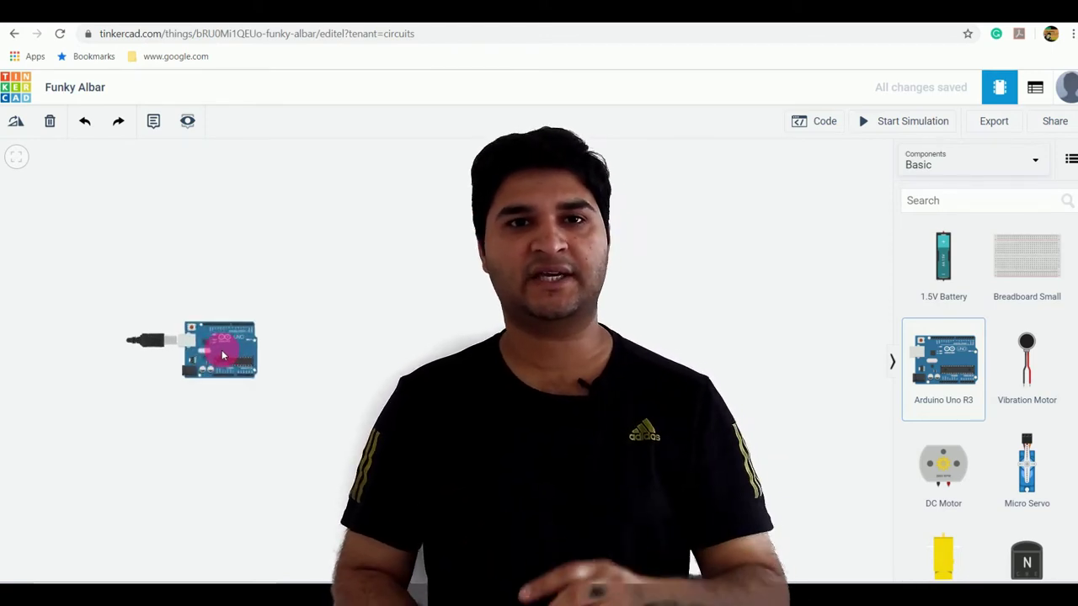
{"action": "scroll", "coordinate": [222, 355], "scroll_direction": "up", "scroll_amount": 8}
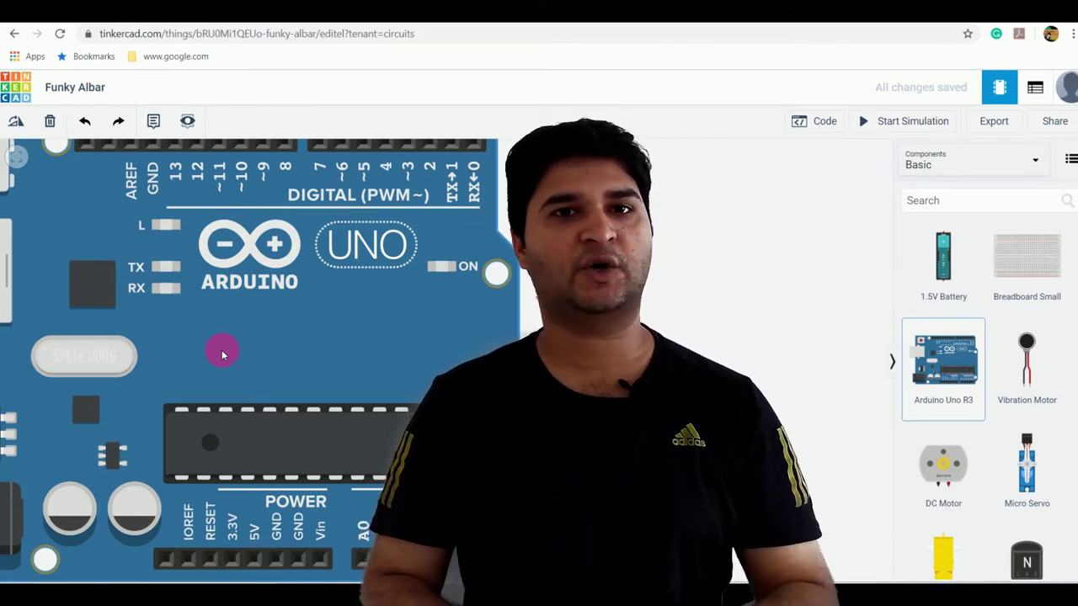
{"action": "scroll", "coordinate": [224, 354], "scroll_direction": "down", "scroll_amount": 10}
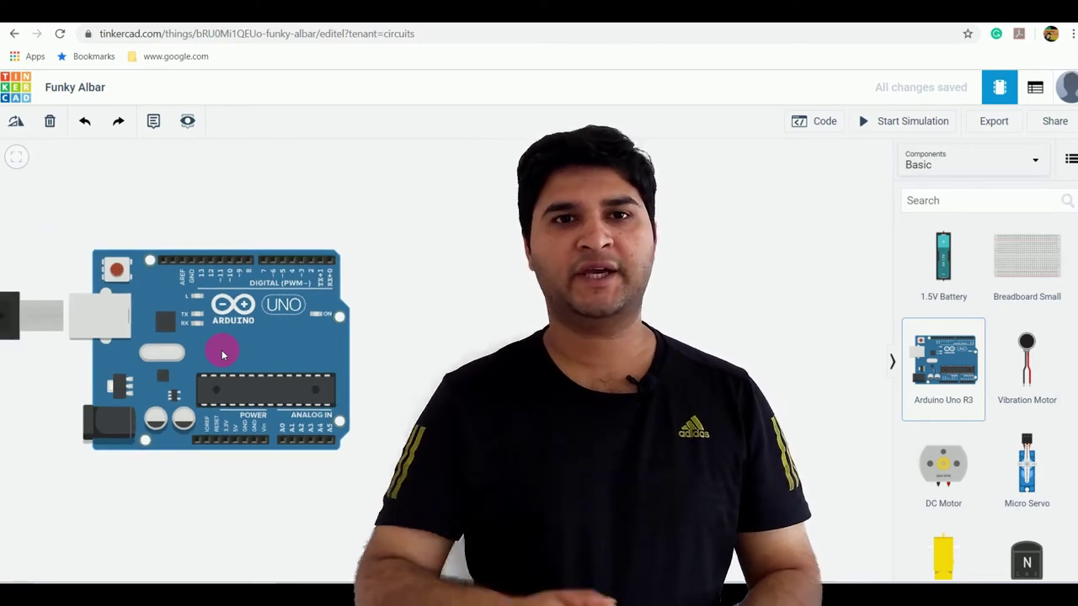
{"action": "scroll", "coordinate": [223, 355], "scroll_direction": "down", "scroll_amount": 5}
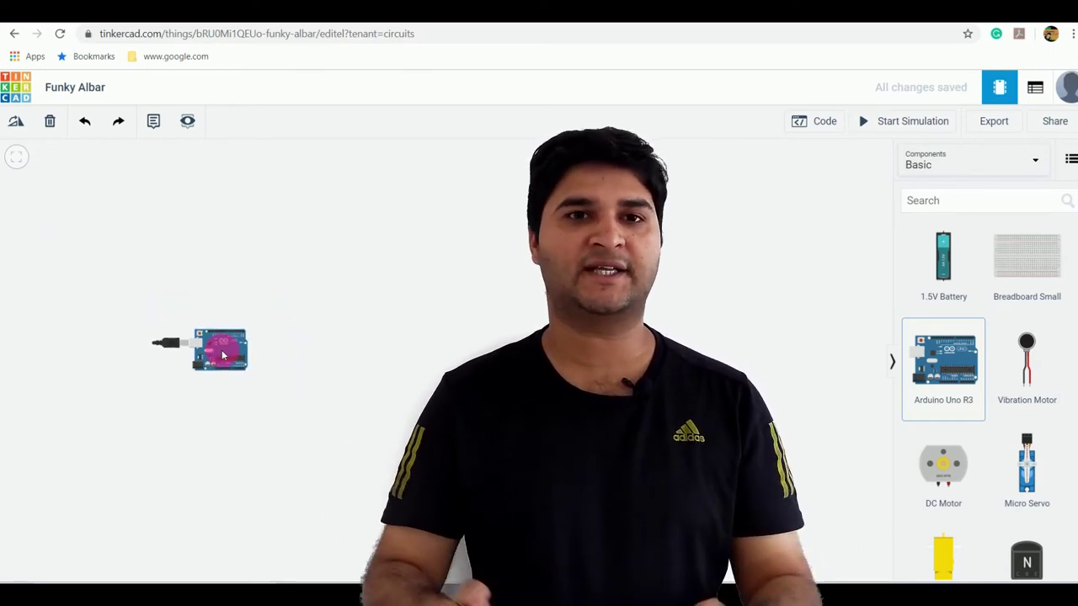
{"action": "scroll", "coordinate": [223, 354], "scroll_direction": "up", "scroll_amount": 12}
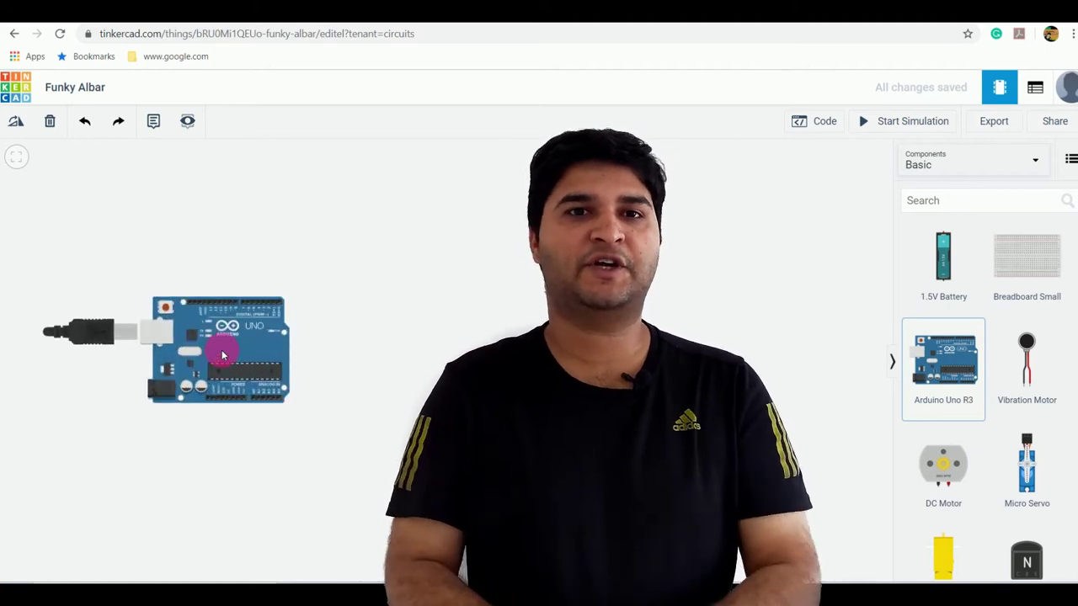
{"action": "scroll", "coordinate": [223, 355], "scroll_direction": "up", "scroll_amount": 6}
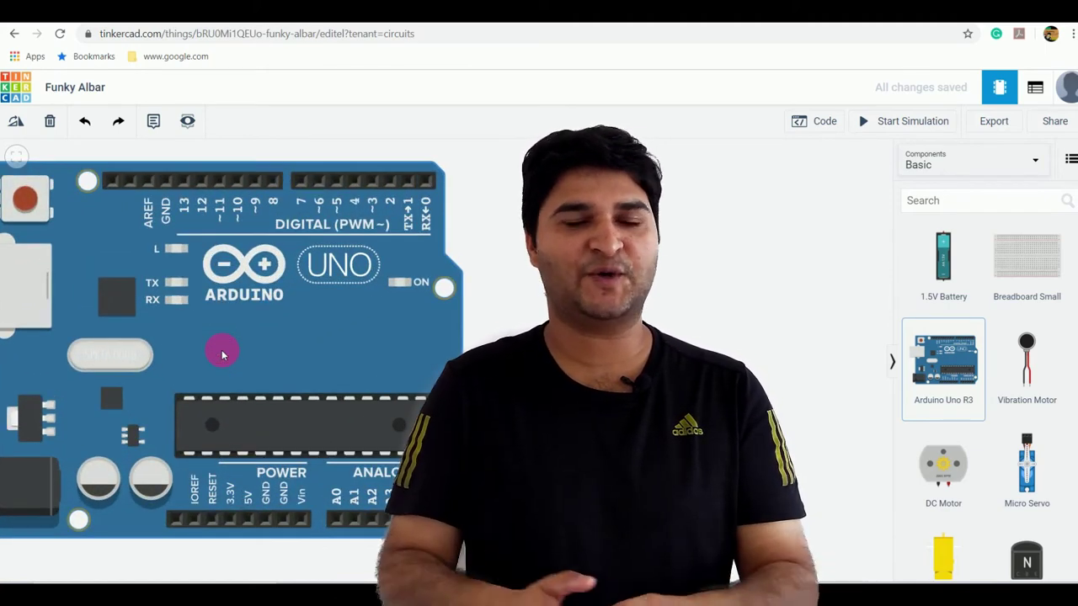
{"action": "scroll", "coordinate": [223, 354], "scroll_direction": "down", "scroll_amount": 6}
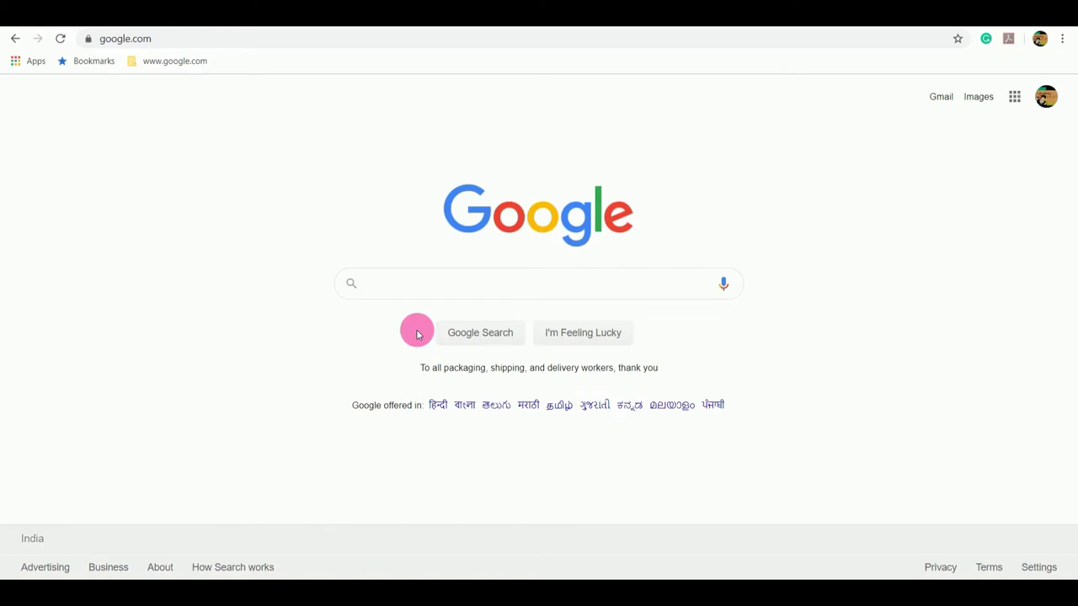
Search Google for "tinkercad" and open the official Tinkercad website from the results
{"action": "left_click", "coordinate": [421, 288]}
{"action": "type", "text": "tinker"}
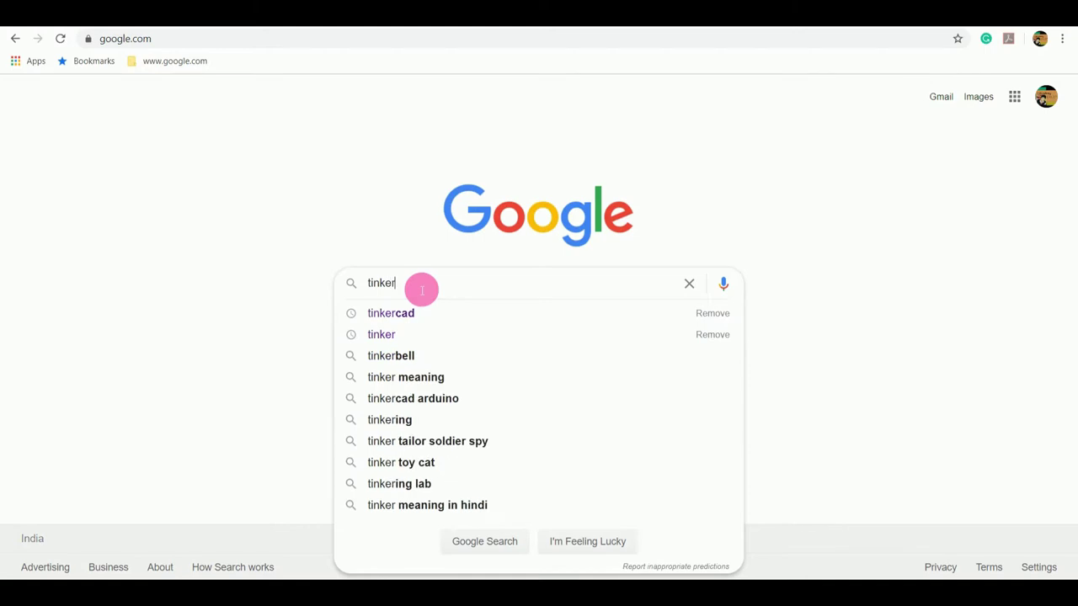
{"action": "type", "text": "cad"}
{"action": "key", "text": "Return"}
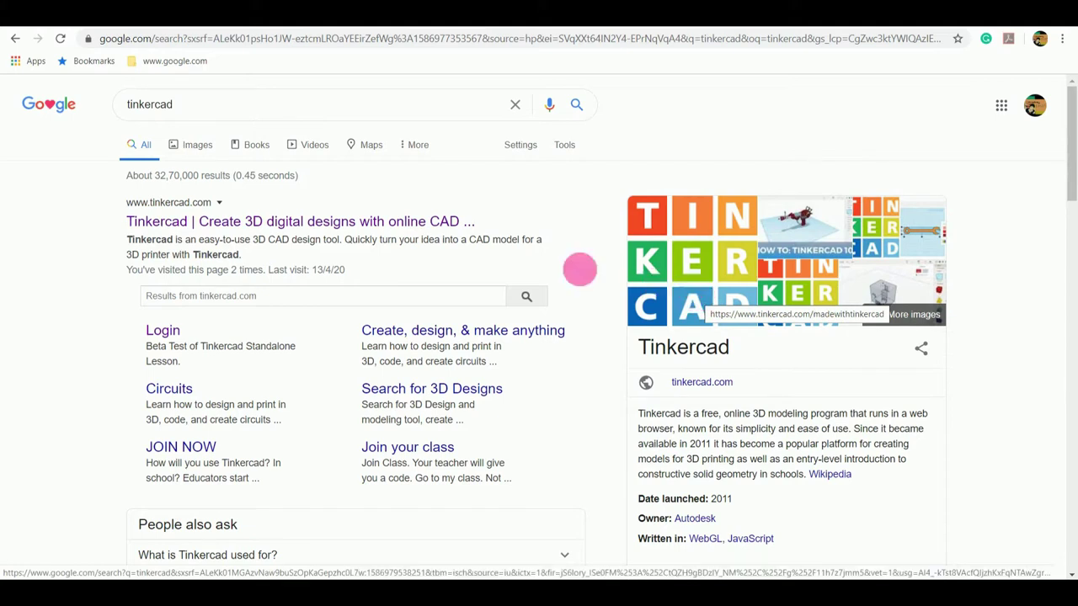
{"action": "left_click", "coordinate": [280, 222]}
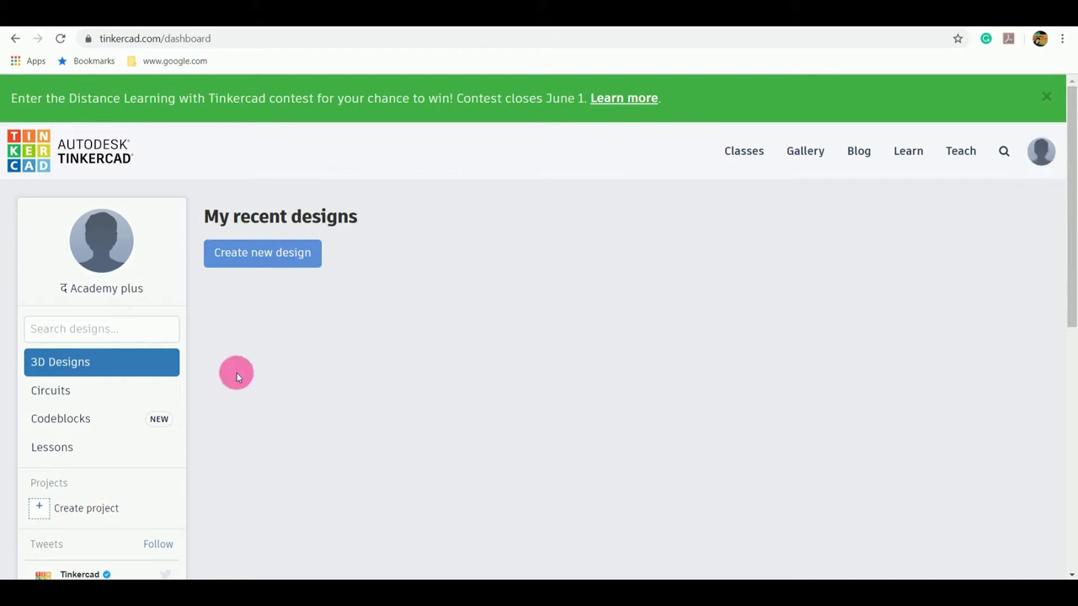
Create a new circuit from the Circuits section of the dashboard
{"action": "left_click", "coordinate": [51, 394]}
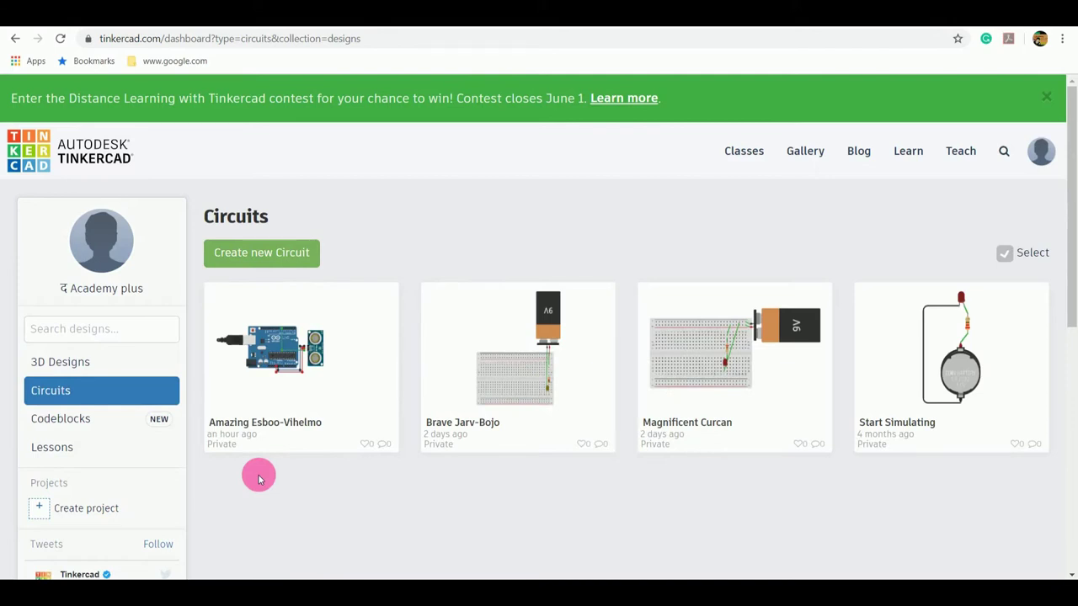
{"action": "left_click", "coordinate": [257, 253]}
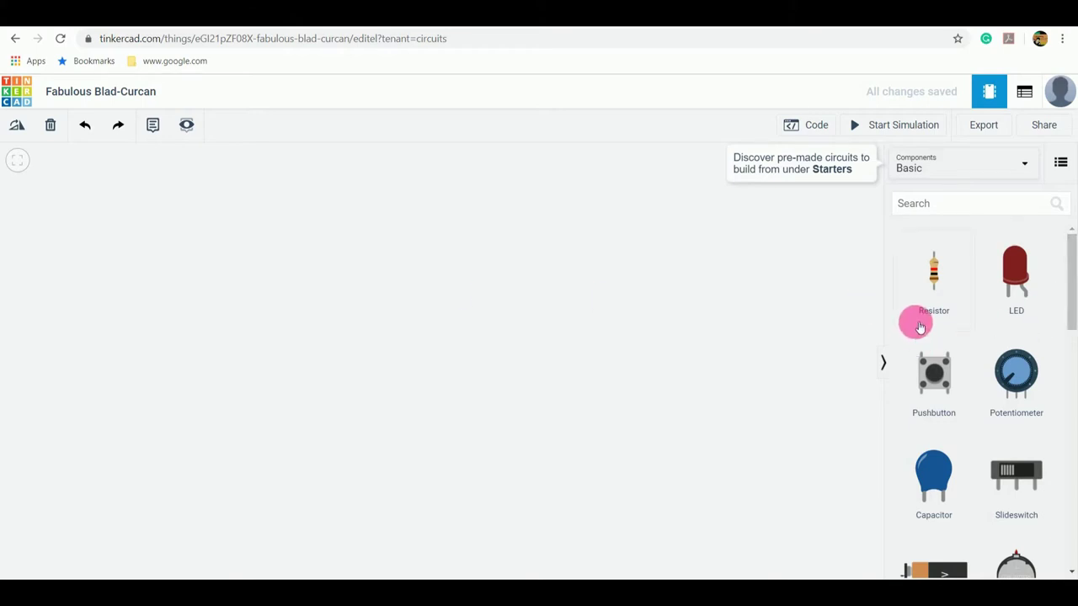
Place an Arduino Uno R3 board from the basic components in the middle of the workplane and look it over closely
{"action": "left_click_drag", "start_coordinate": [1070, 279], "coordinate": [1035, 402]}
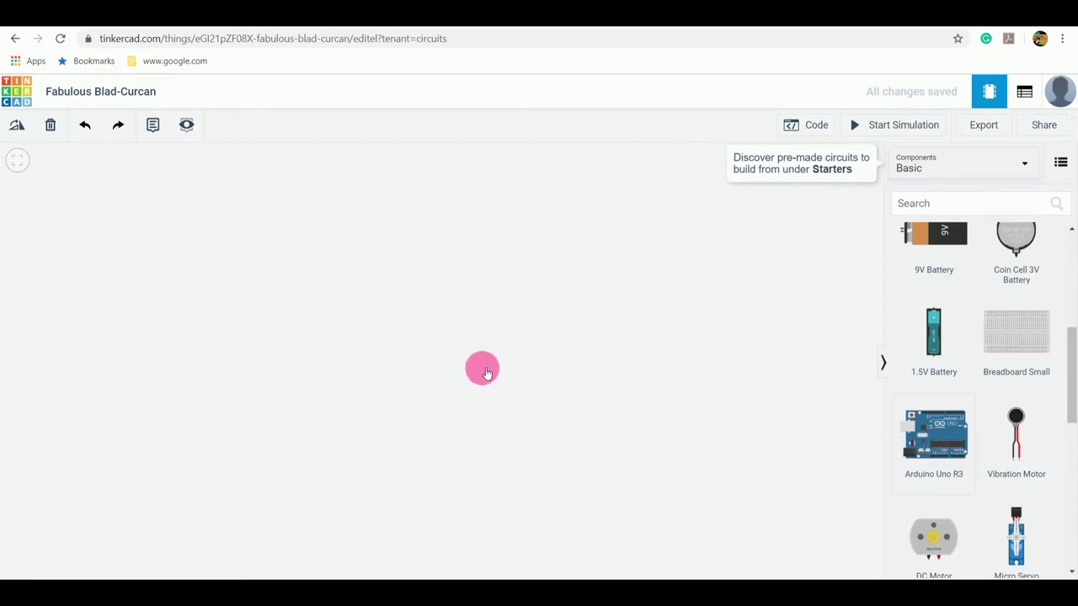
{"action": "left_click", "coordinate": [468, 348]}
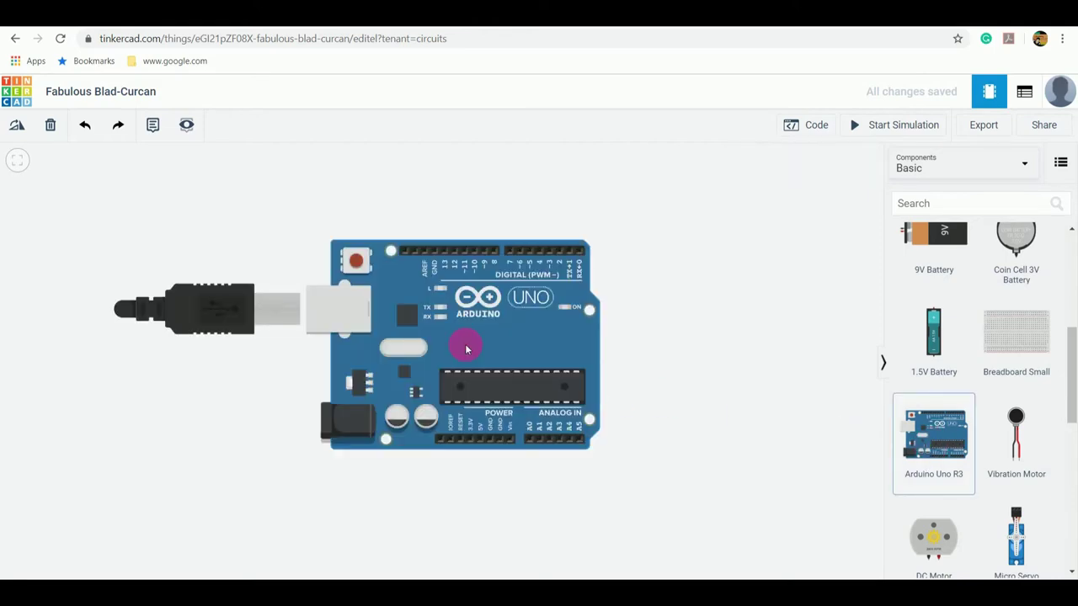
{"action": "left_click_drag", "start_coordinate": [468, 349], "coordinate": [517, 356]}
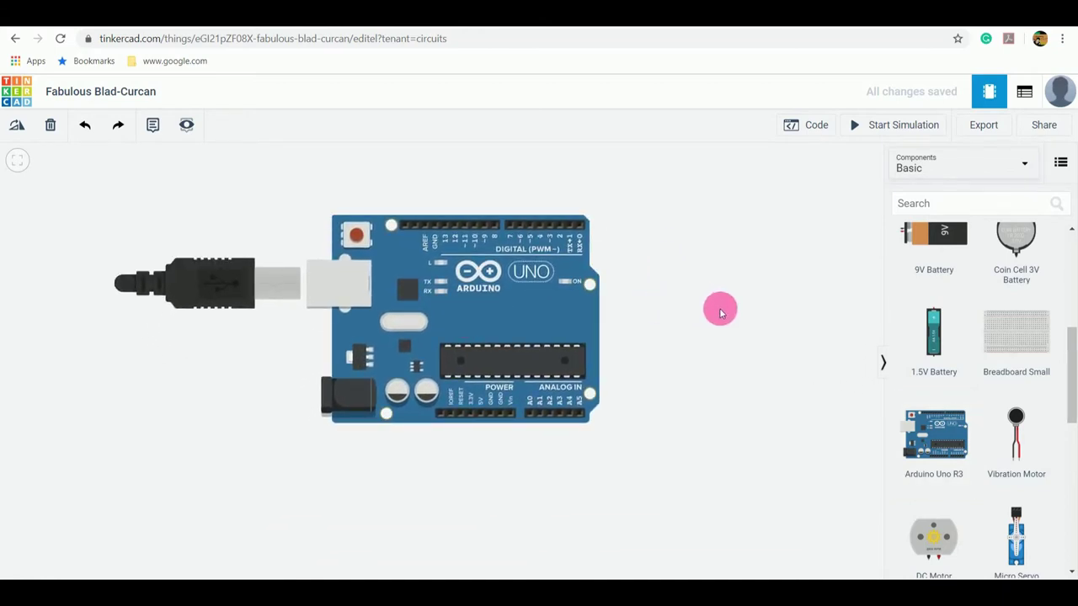
{"action": "scroll", "coordinate": [654, 317], "scroll_direction": "up", "scroll_amount": 1}
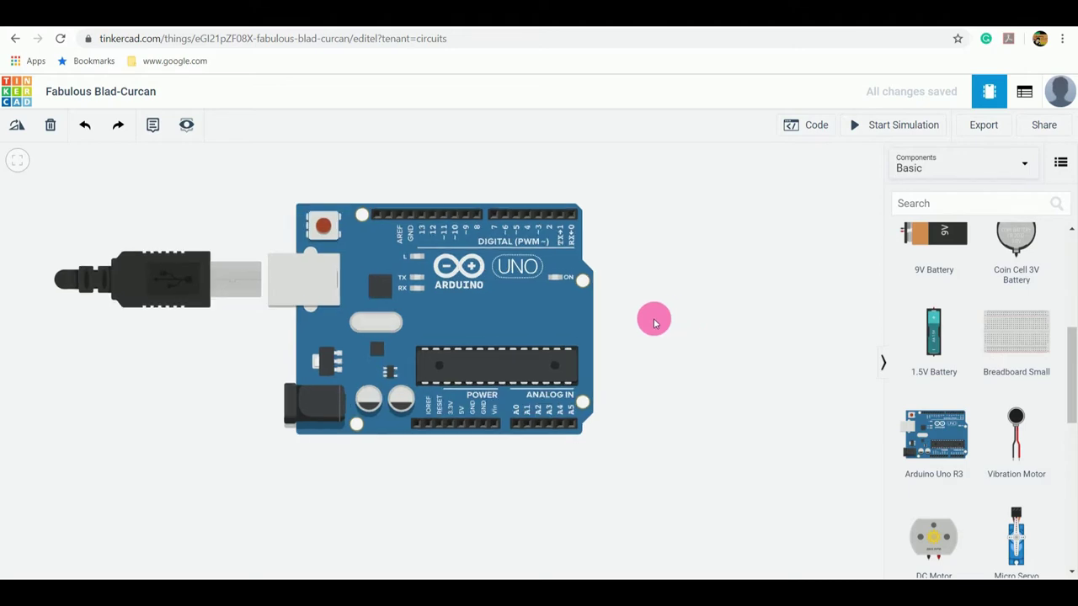
{"action": "scroll", "coordinate": [648, 318], "scroll_direction": "up", "scroll_amount": 3}
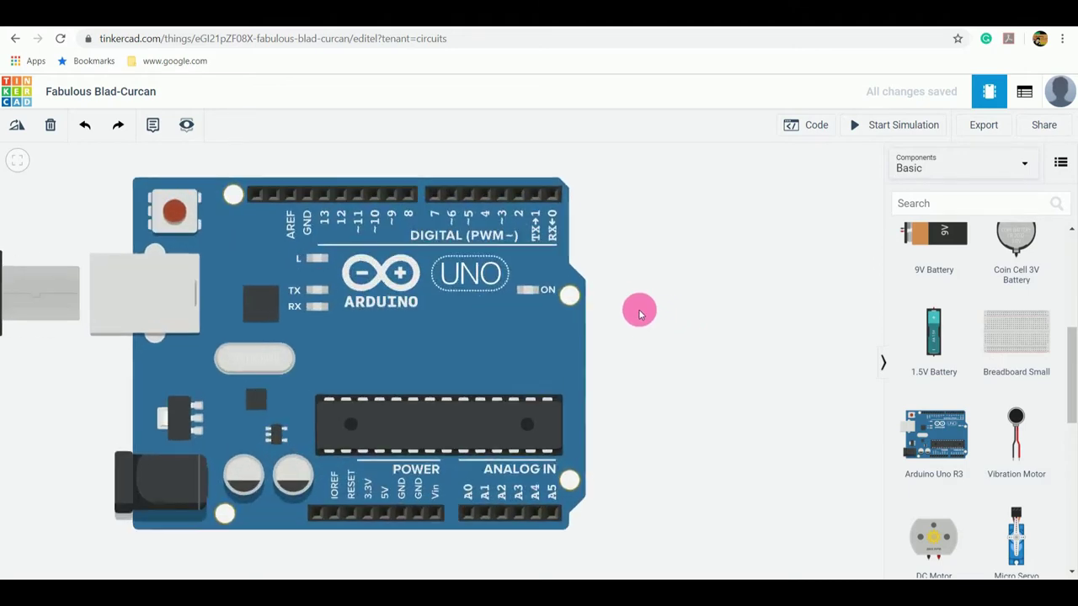
{"action": "left_click_drag", "start_coordinate": [392, 332], "coordinate": [484, 361]}
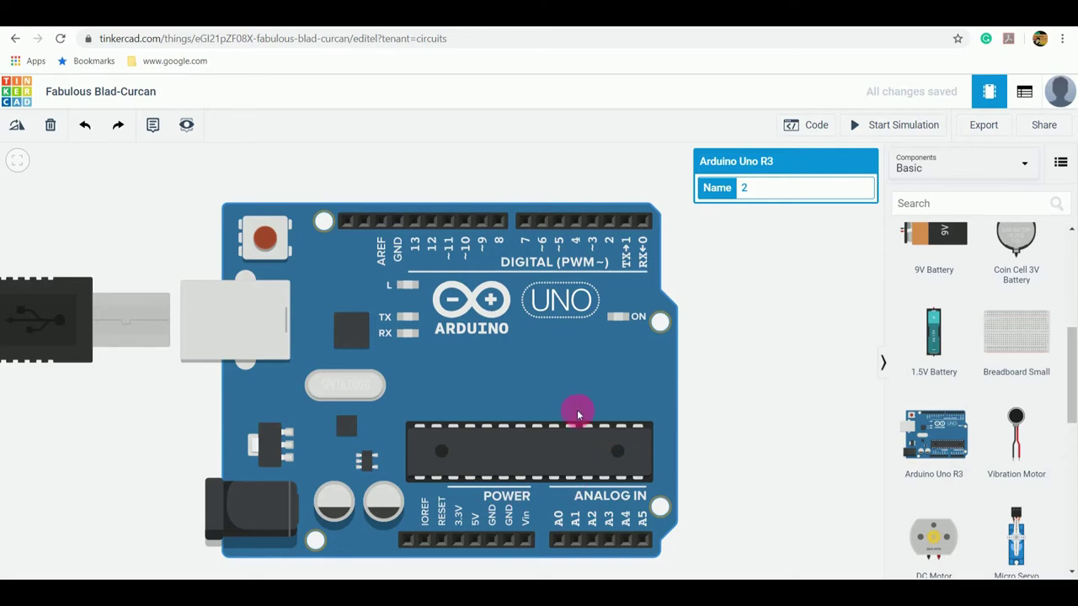
{"action": "scroll", "coordinate": [556, 419], "scroll_direction": "up", "scroll_amount": 1}
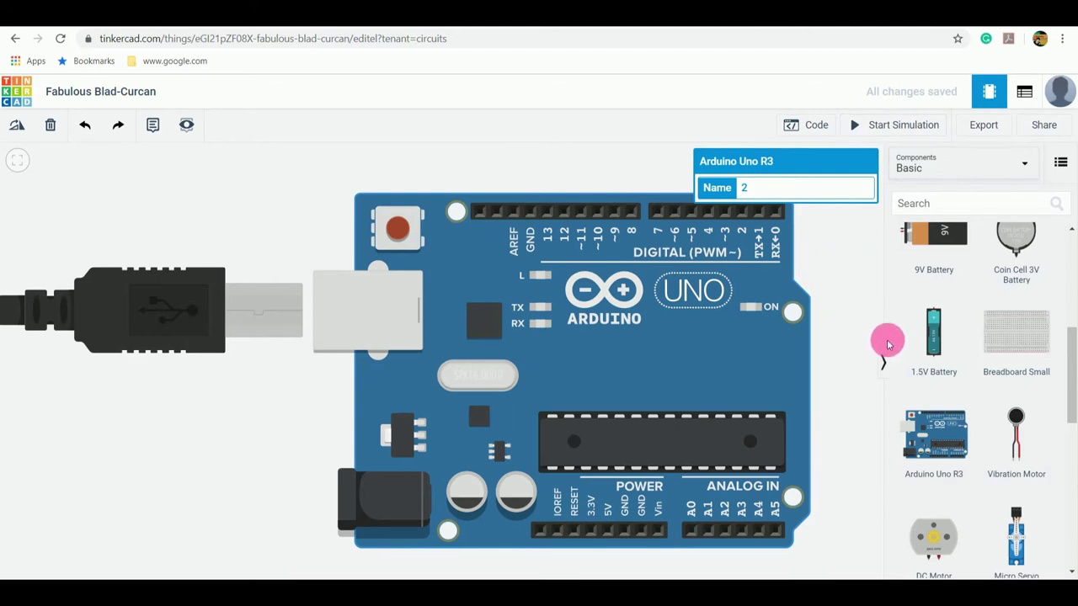
{"action": "left_click", "coordinate": [845, 497]}
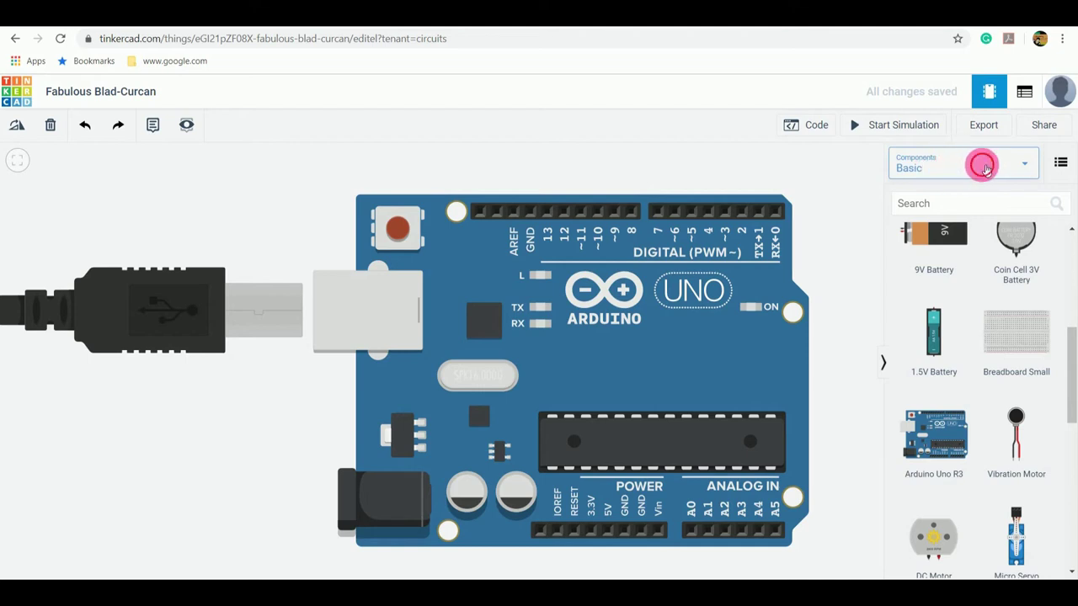
Switch the component library to the Arduino starters and browse the ready-made circuits
{"action": "left_click", "coordinate": [985, 168]}
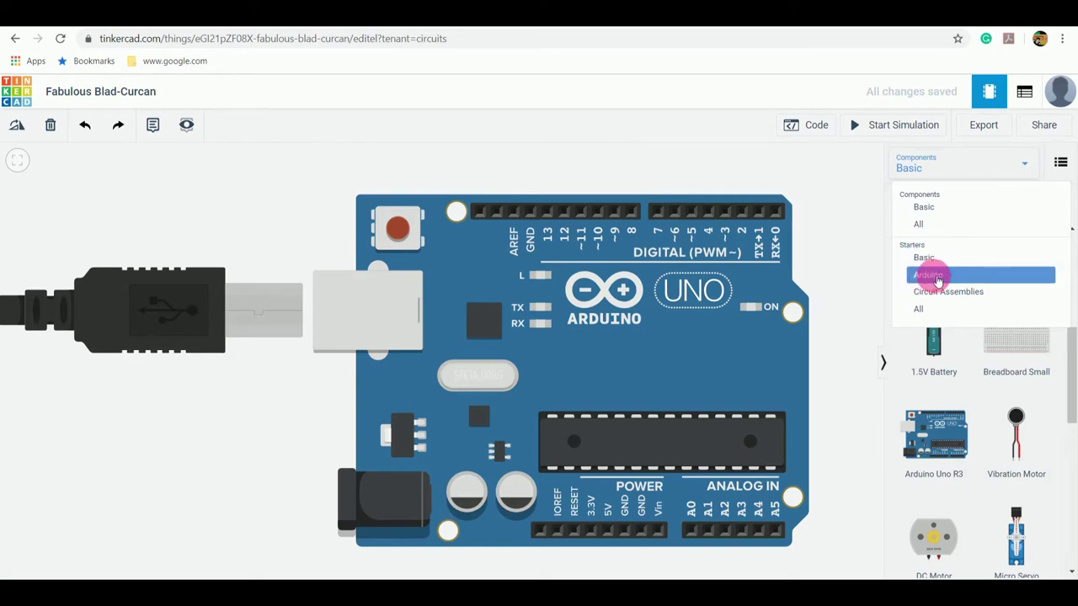
{"action": "left_click", "coordinate": [937, 280]}
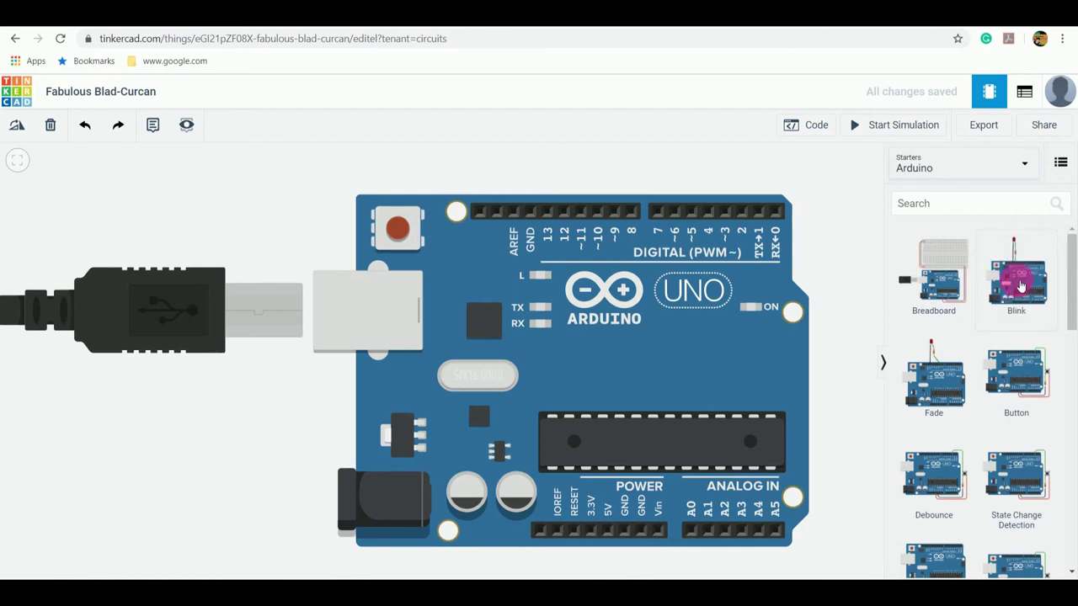
{"action": "scroll", "coordinate": [1010, 320], "scroll_direction": "down", "scroll_amount": 3}
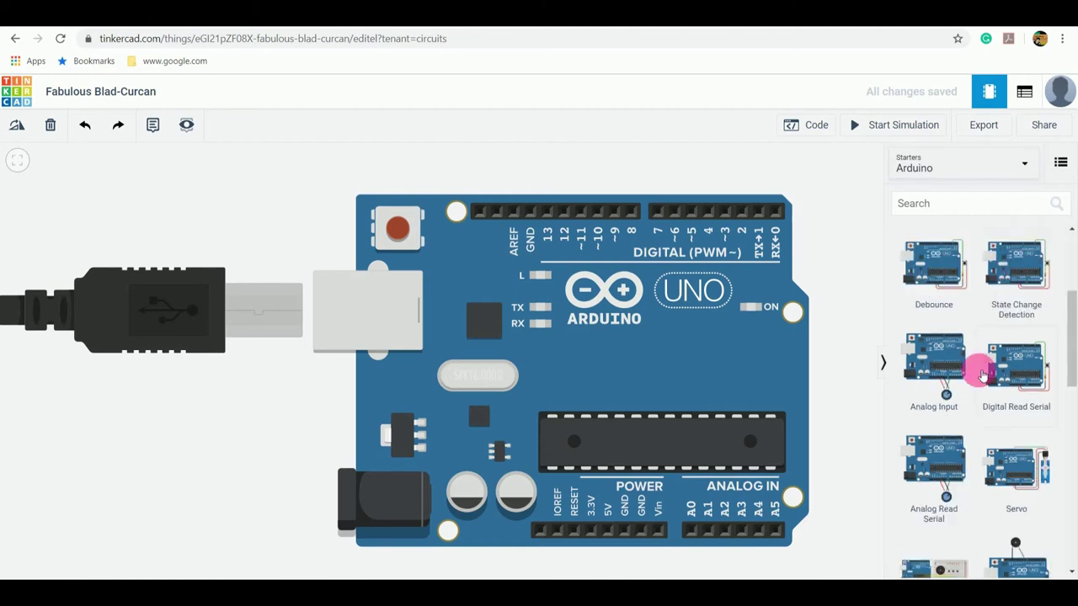
Delete the Arduino Uno R3 board from the workplane, accepting the loss of its code
{"action": "left_click", "coordinate": [455, 266]}
{"action": "left_click", "coordinate": [48, 124]}
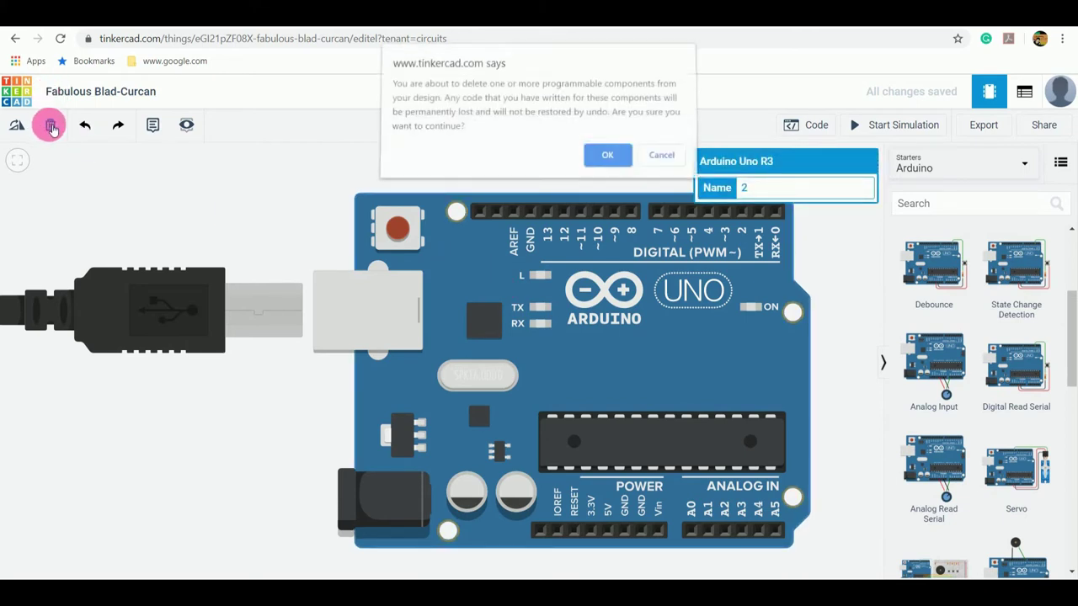
{"action": "left_click", "coordinate": [606, 159]}
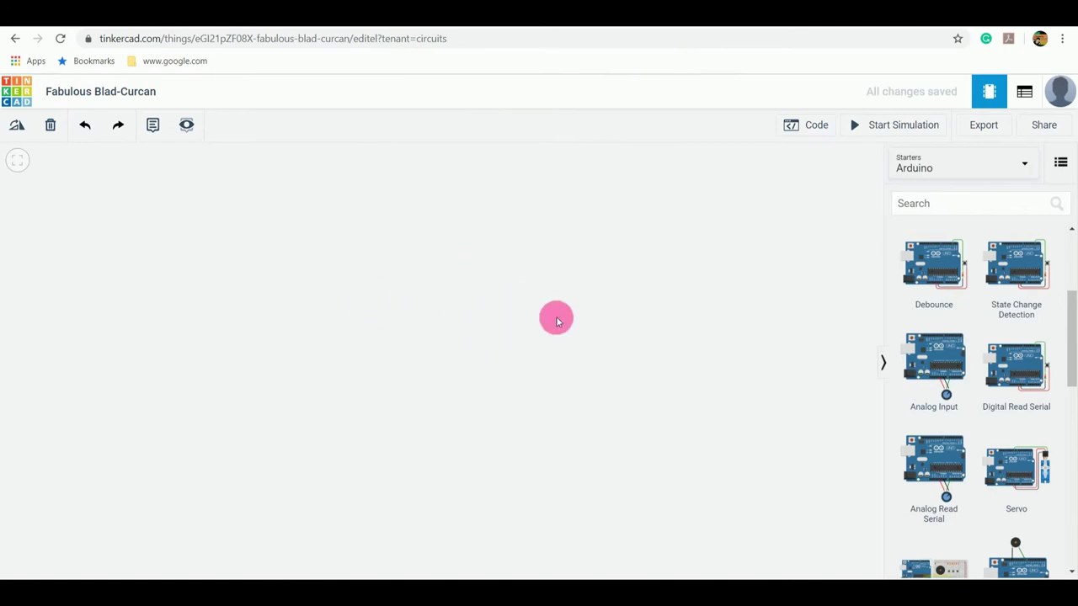
Place the Blink starter circuit from the Arduino starters on the empty workplane
{"action": "scroll", "coordinate": [1019, 305], "scroll_direction": "up", "scroll_amount": 3}
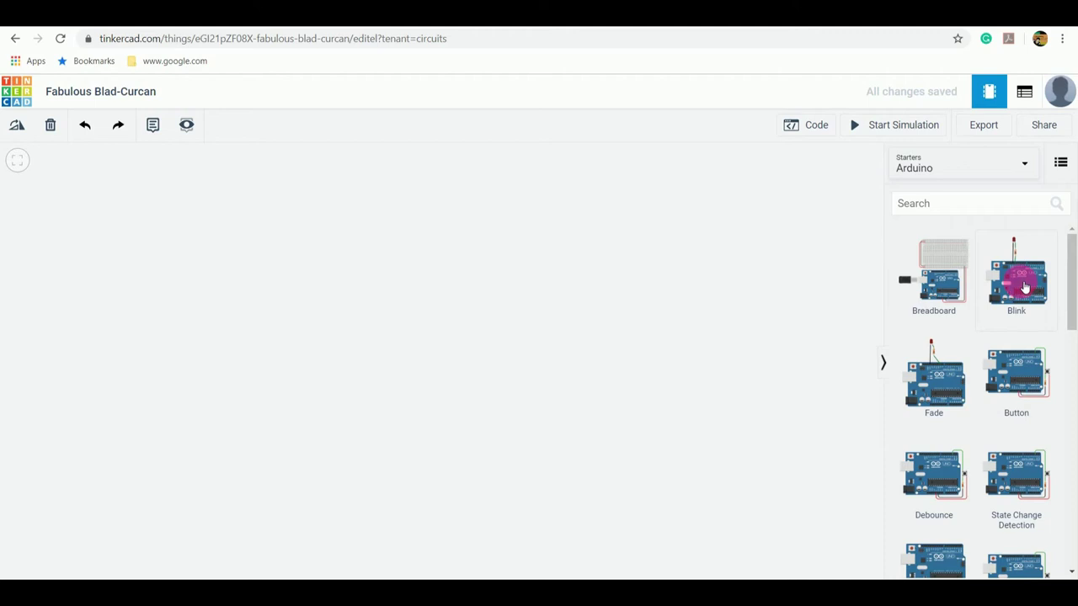
{"action": "left_click_drag", "start_coordinate": [1014, 265], "coordinate": [653, 409]}
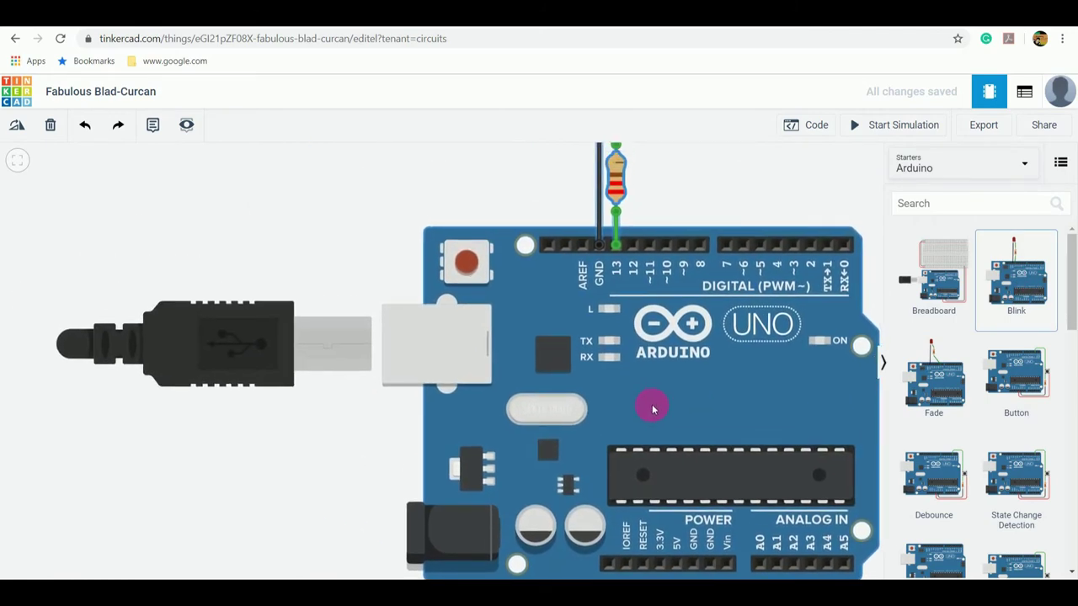
{"action": "left_click", "coordinate": [594, 397]}
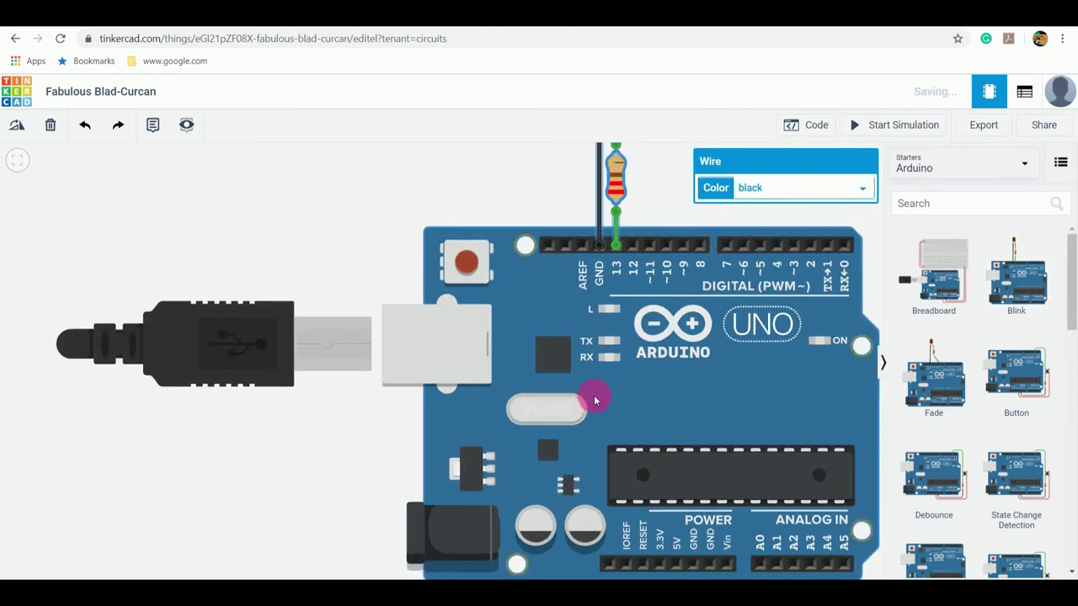
{"action": "scroll", "coordinate": [593, 399], "scroll_direction": "down", "scroll_amount": 3}
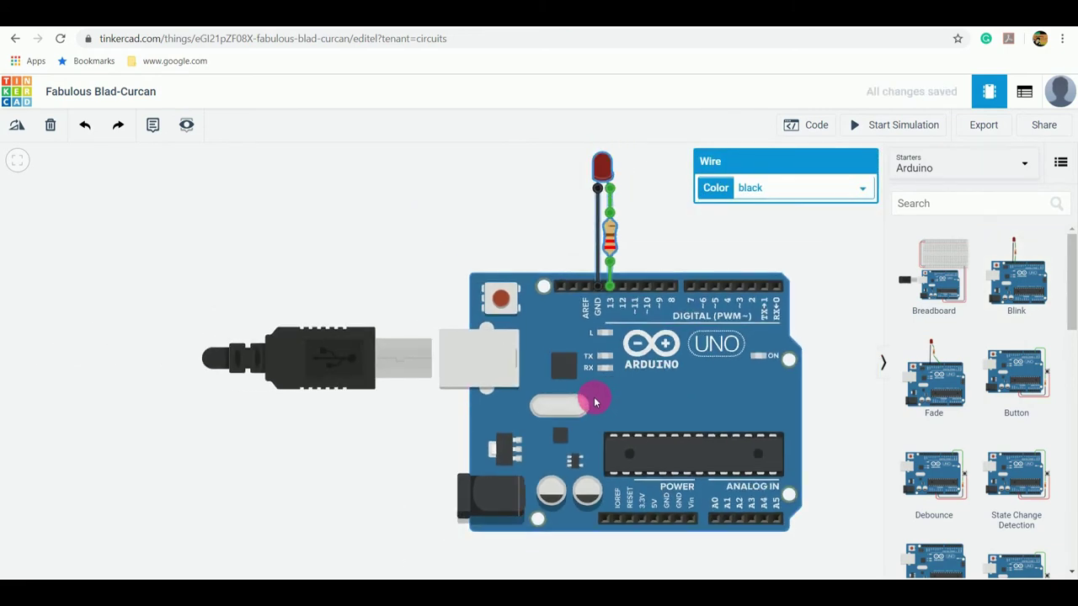
Rotate the whole Blink circuit 90 degrees clockwise so the board's USB cable points upward
{"action": "left_click", "coordinate": [15, 125]}
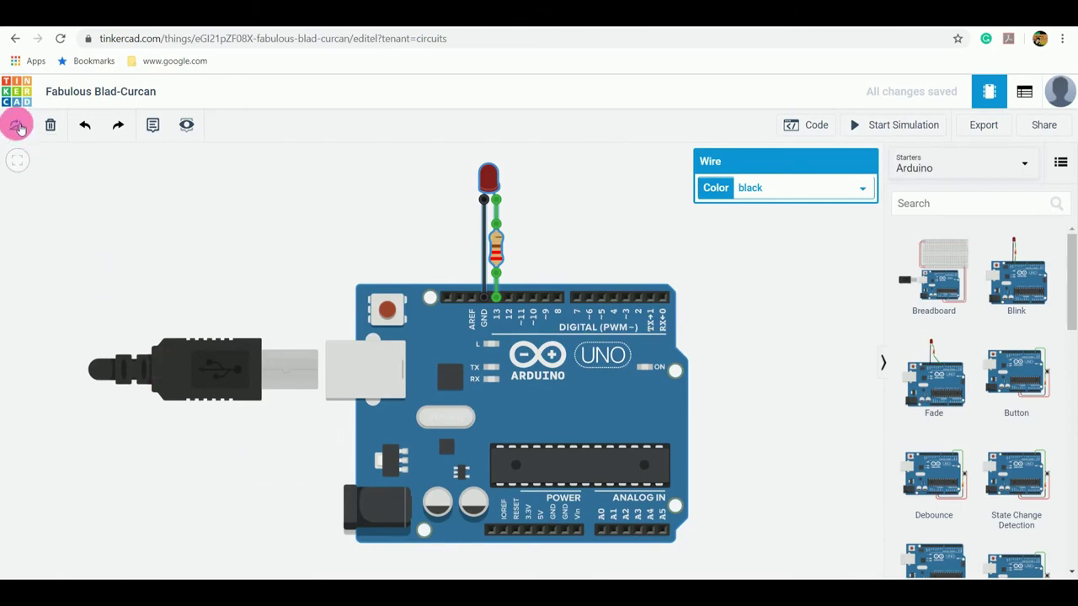
{"action": "left_click", "coordinate": [16, 125]}
{"action": "left_click", "coordinate": [17, 125]}
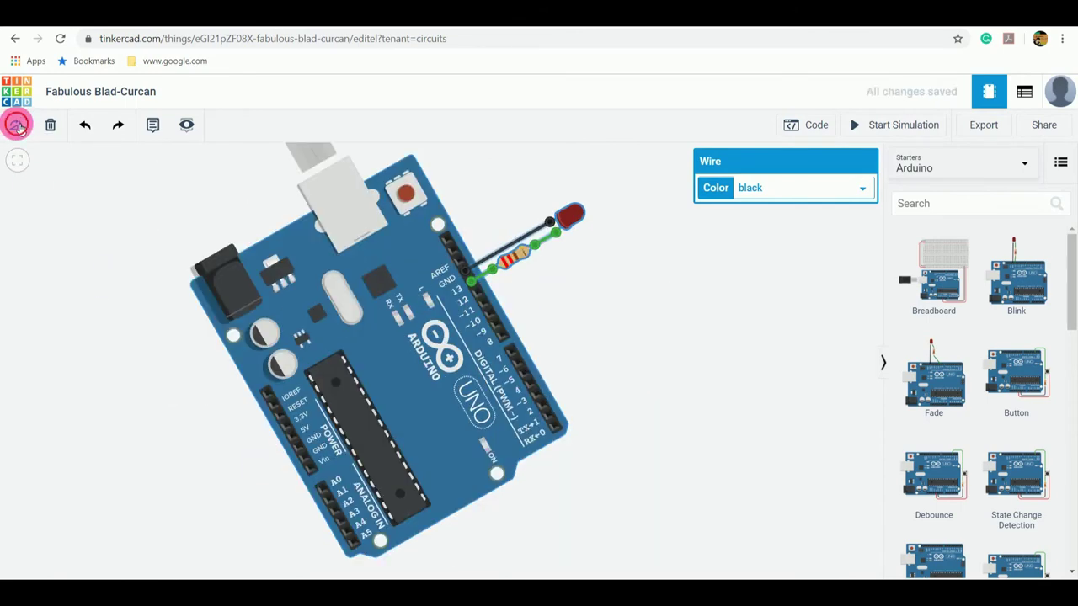
{"action": "left_click", "coordinate": [16, 125]}
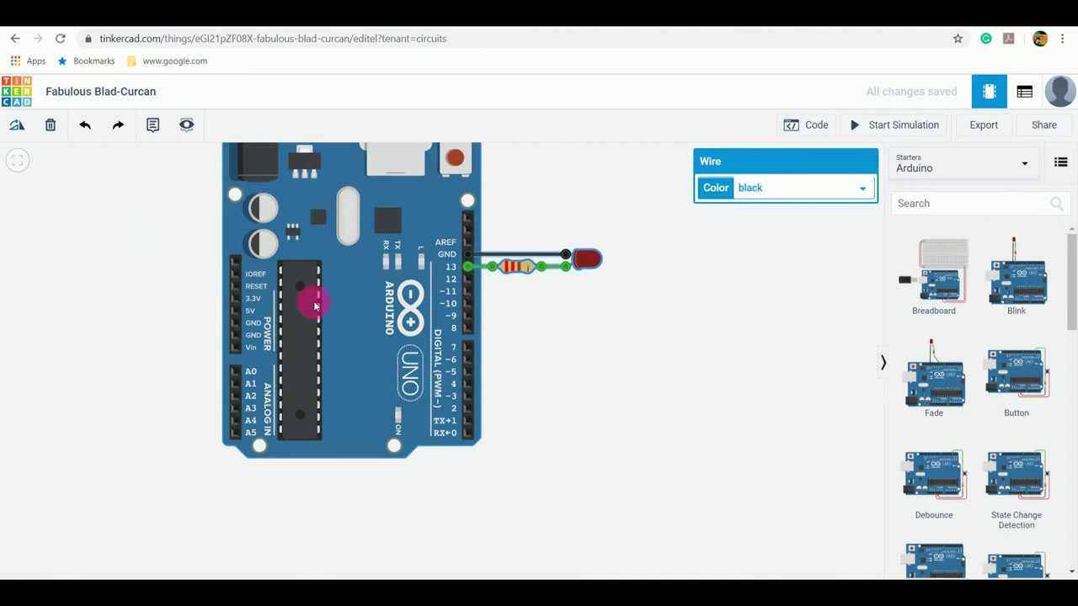
Examine the LED wiring on pin 13 and GND, and select the resistor to inspect its properties
{"action": "scroll", "coordinate": [332, 278], "scroll_direction": "down", "scroll_amount": 5}
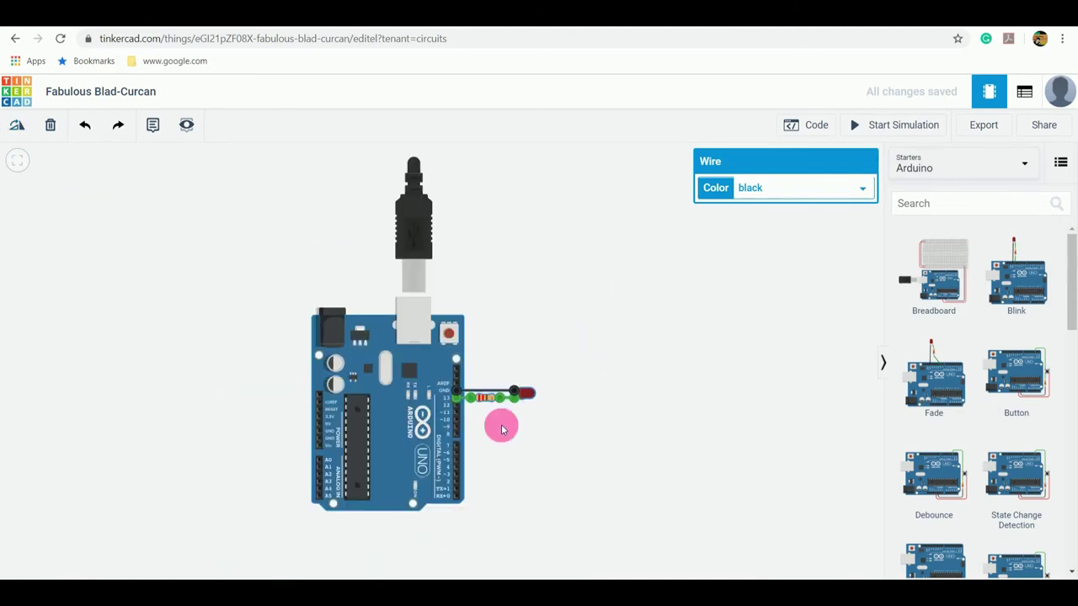
{"action": "scroll", "coordinate": [501, 430], "scroll_direction": "up", "scroll_amount": 5}
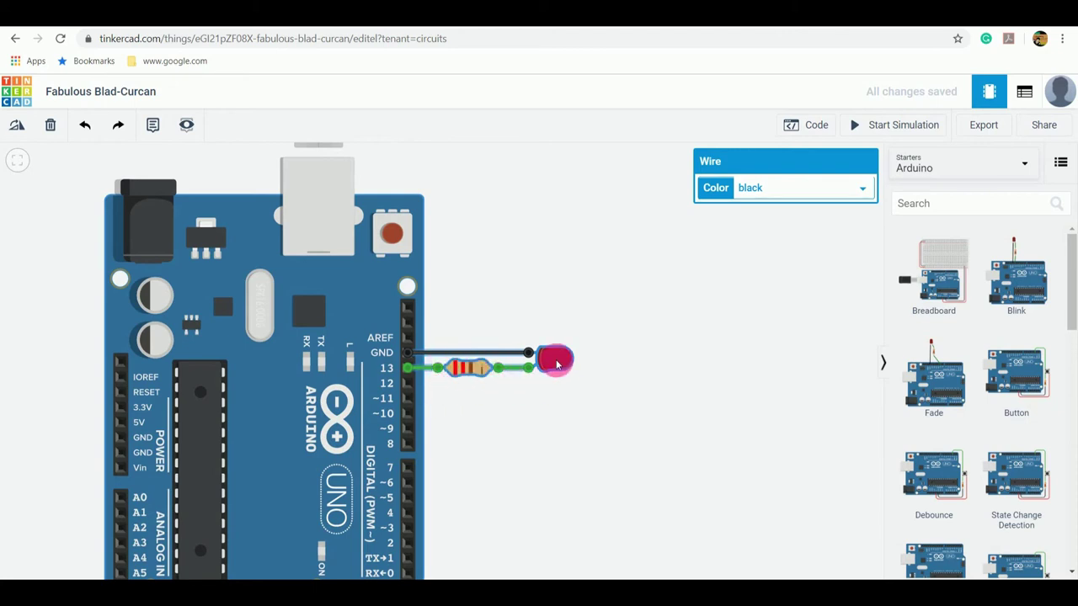
{"action": "scroll", "coordinate": [484, 385], "scroll_direction": "down", "scroll_amount": 2}
{"action": "left_click", "coordinate": [481, 385]}
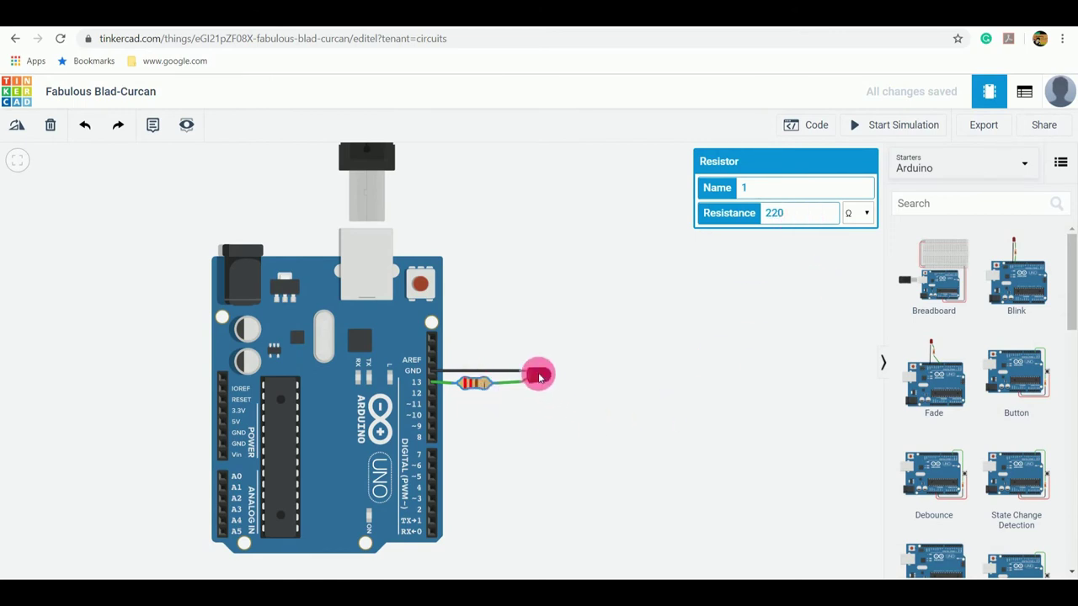
Change the color of the LED in the Blink circuit to Blue
{"action": "left_click", "coordinate": [539, 377]}
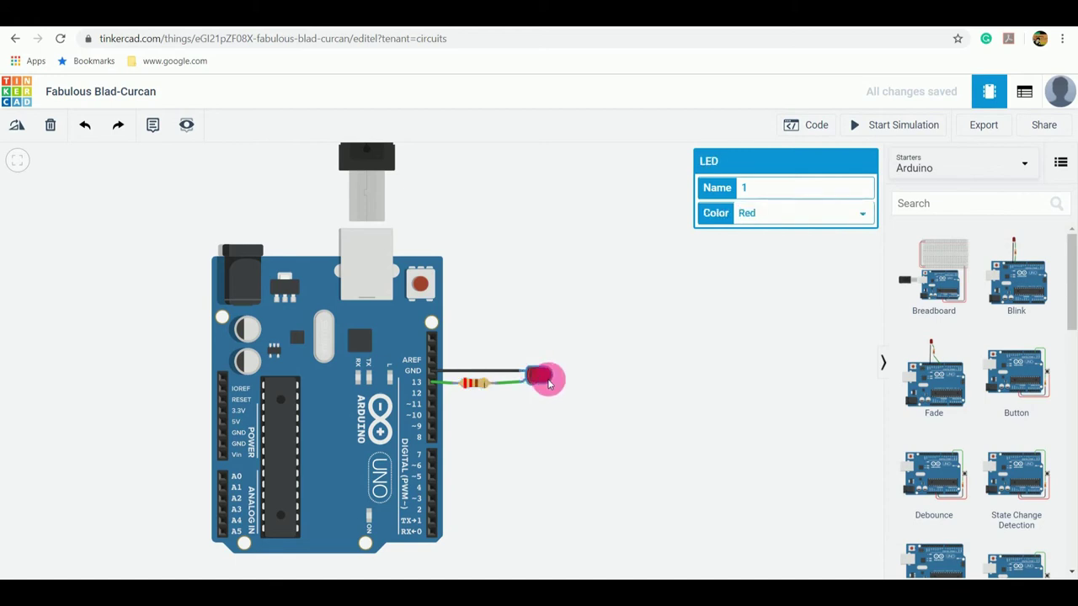
{"action": "left_click", "coordinate": [864, 216]}
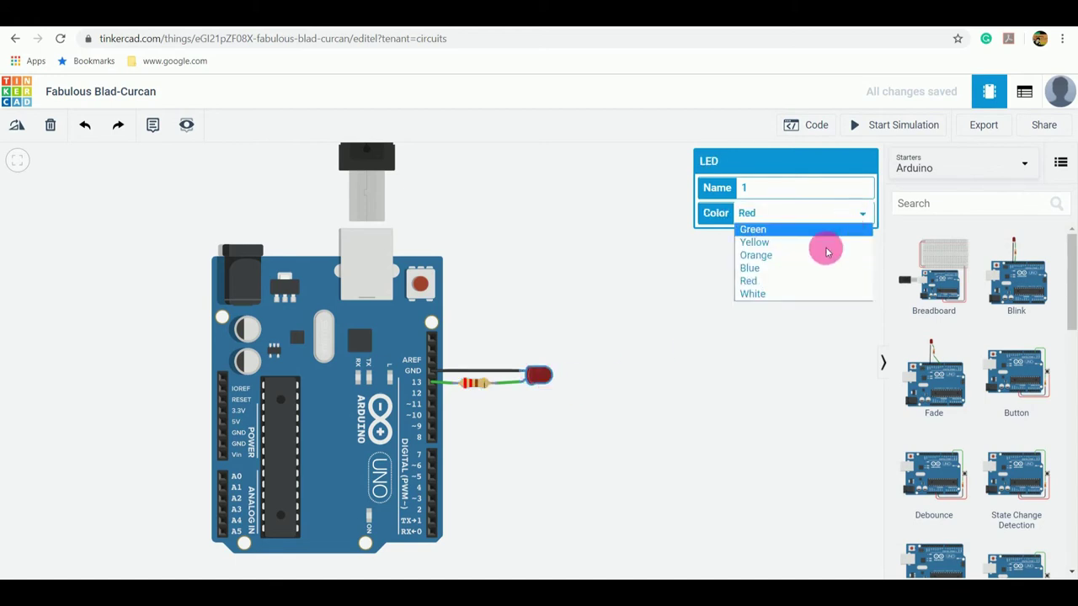
{"action": "left_click", "coordinate": [758, 269]}
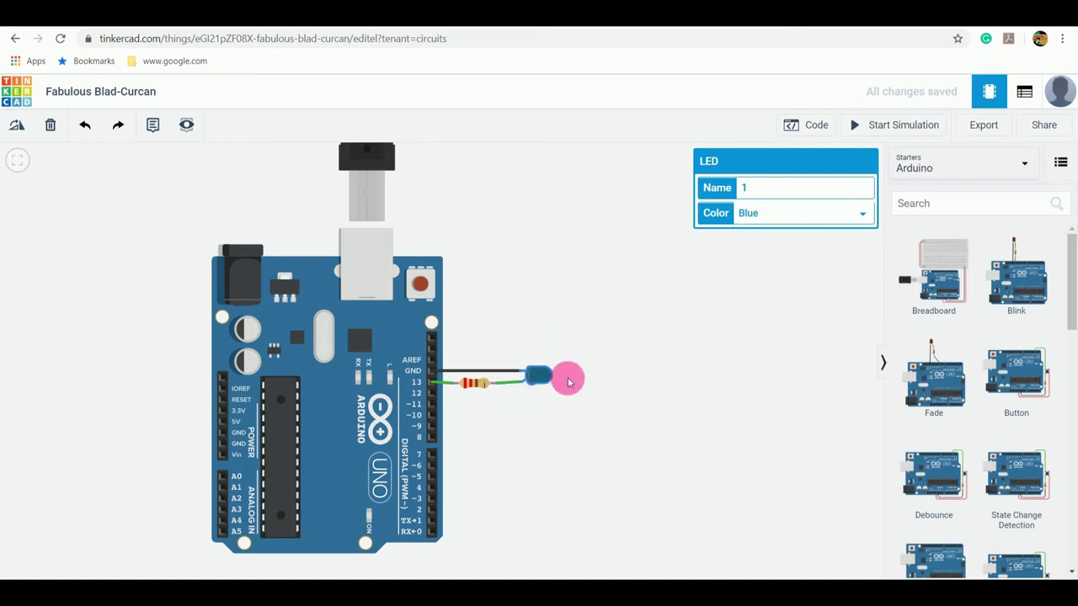
Change the wire between the LED and the GND pin to turquoise and deselect it
{"action": "left_click", "coordinate": [486, 373]}
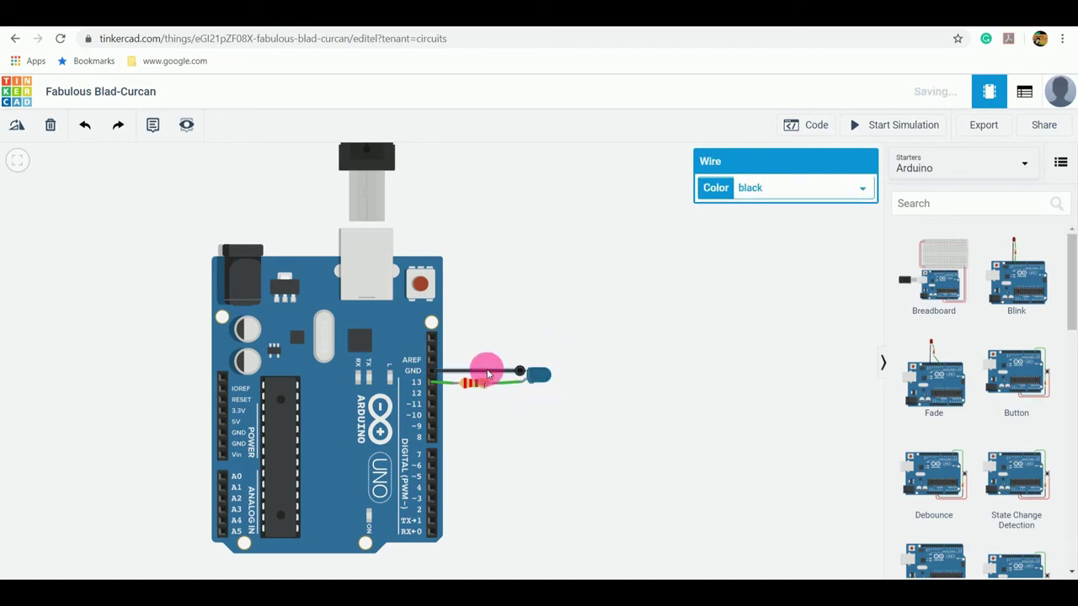
{"action": "left_click", "coordinate": [862, 192]}
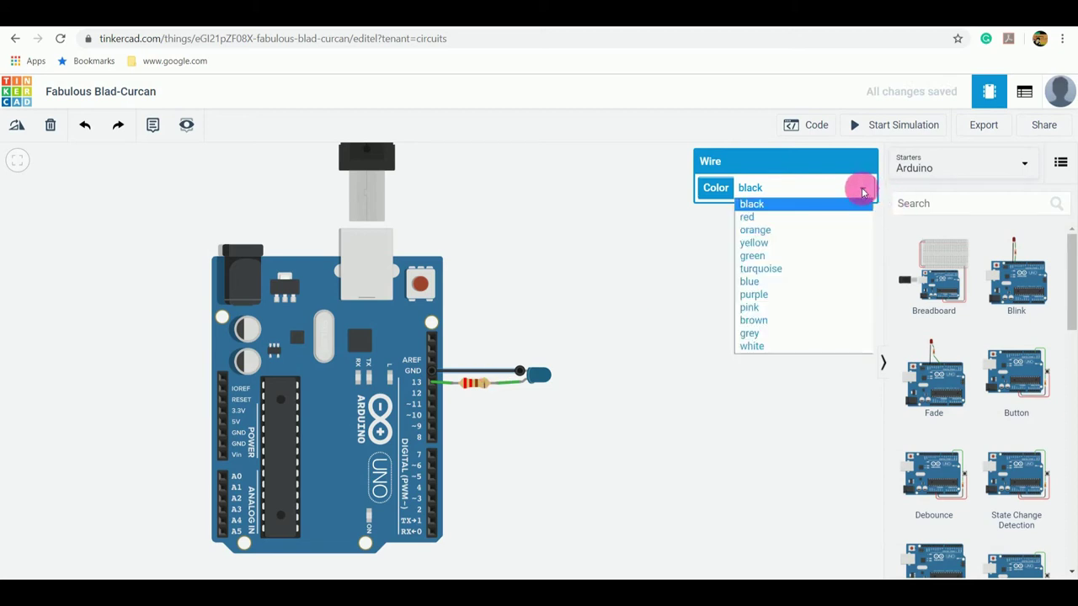
{"action": "left_click", "coordinate": [776, 270]}
{"action": "left_click", "coordinate": [544, 419]}
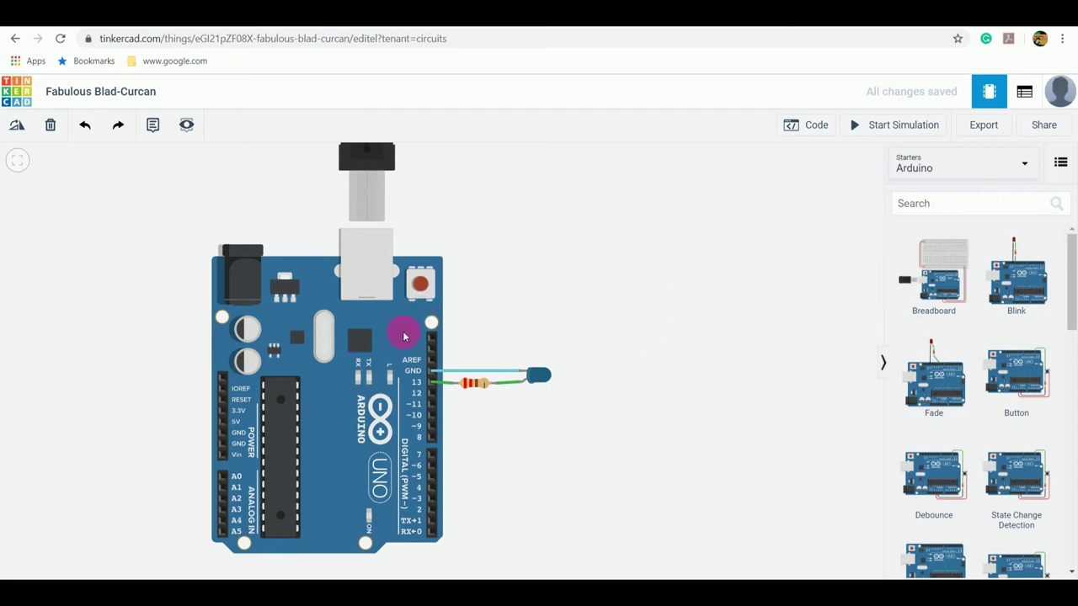
Nudge the Arduino board slightly downward, clear the selection, and start simulating the Blink circuit
{"action": "left_click_drag", "start_coordinate": [394, 328], "coordinate": [396, 338]}
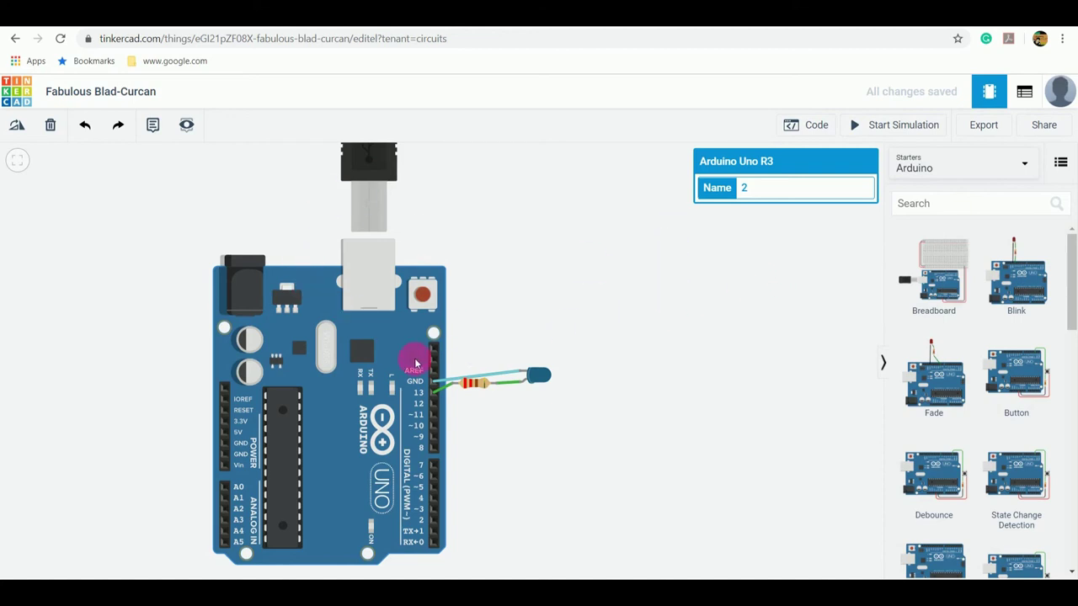
{"action": "left_click", "coordinate": [774, 271]}
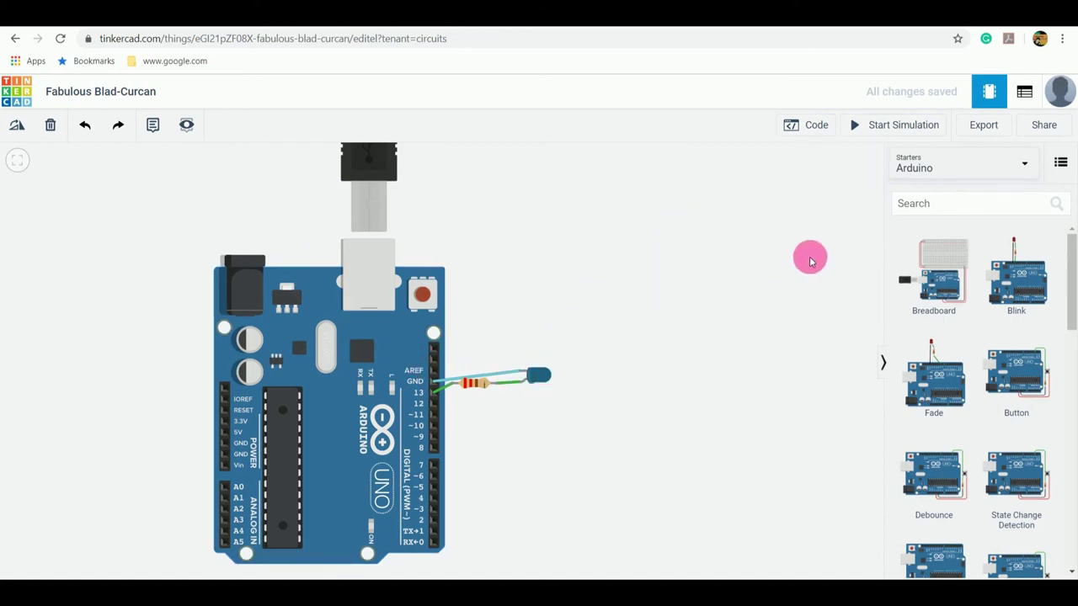
{"action": "left_click", "coordinate": [858, 130]}
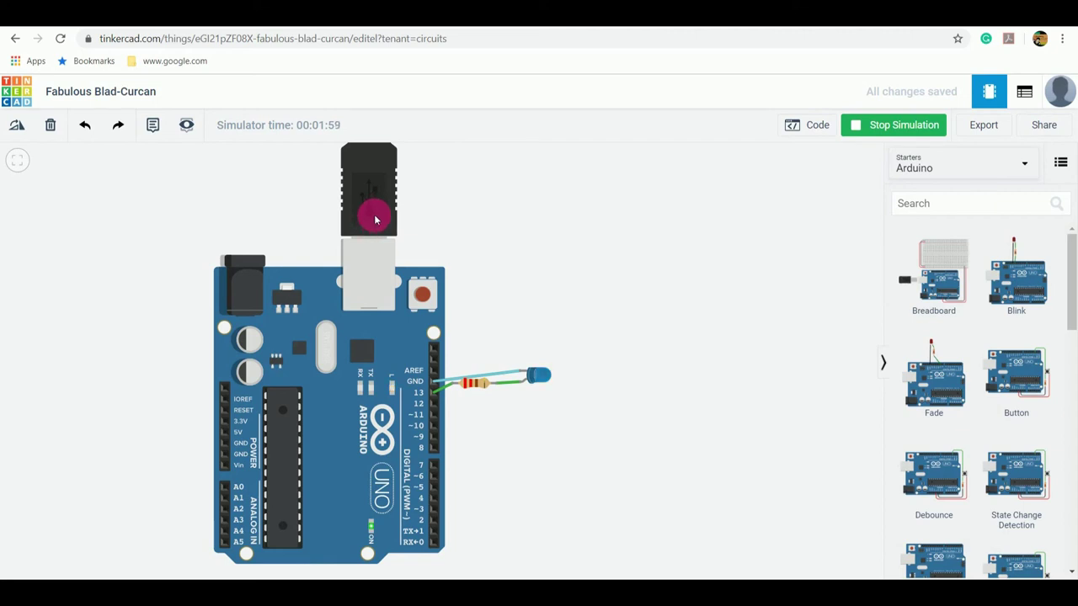
Examine the board's USB cable and the LED while the simulation runs, and stop the simulation
{"action": "left_click_drag", "start_coordinate": [366, 255], "coordinate": [361, 339]}
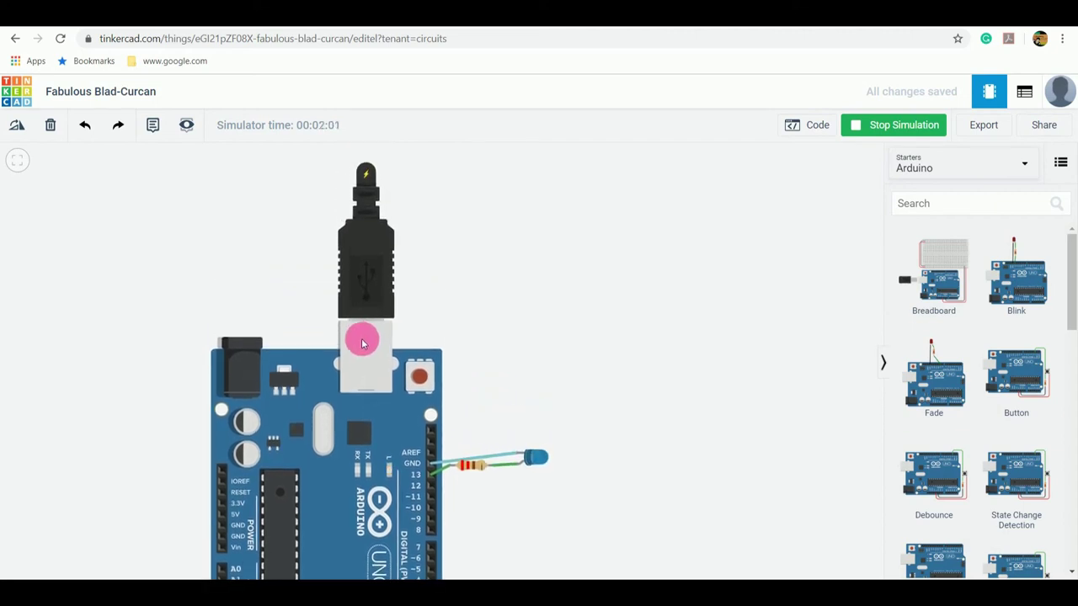
{"action": "left_click", "coordinate": [360, 180]}
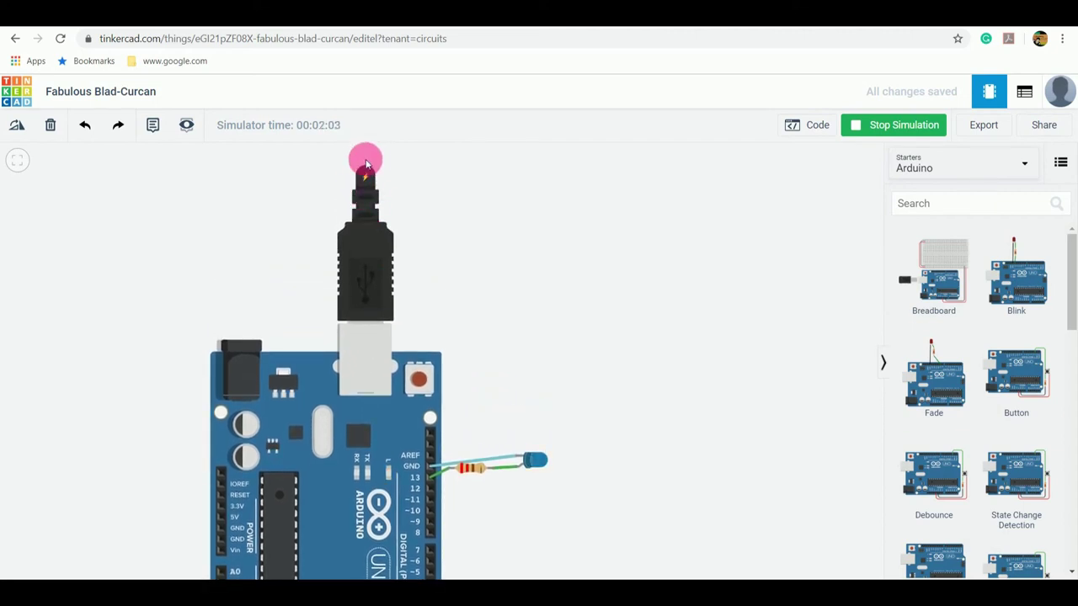
{"action": "left_click", "coordinate": [367, 336]}
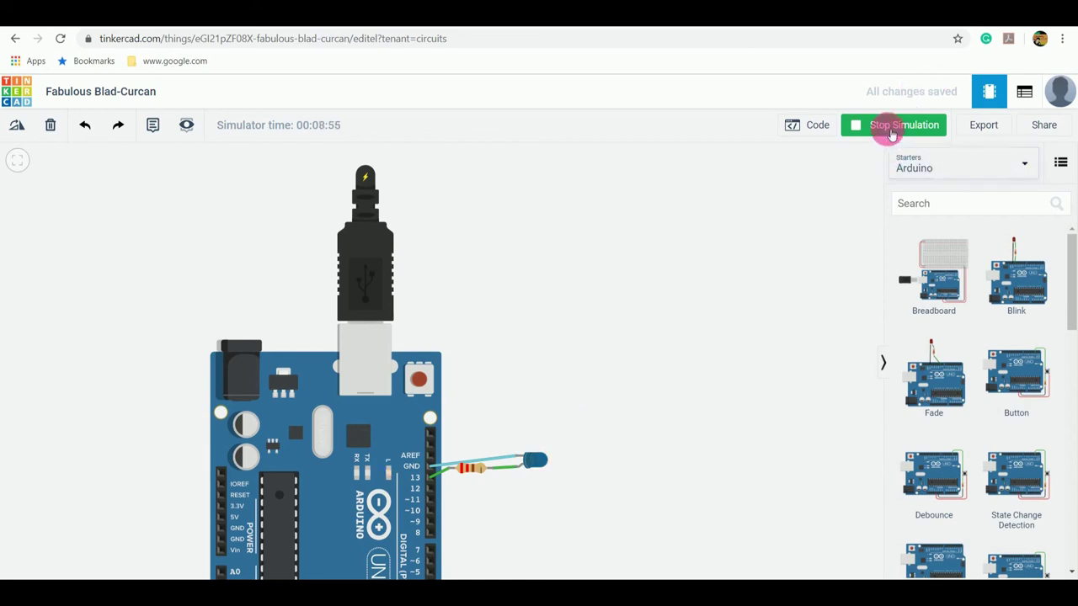
{"action": "left_click", "coordinate": [891, 131]}
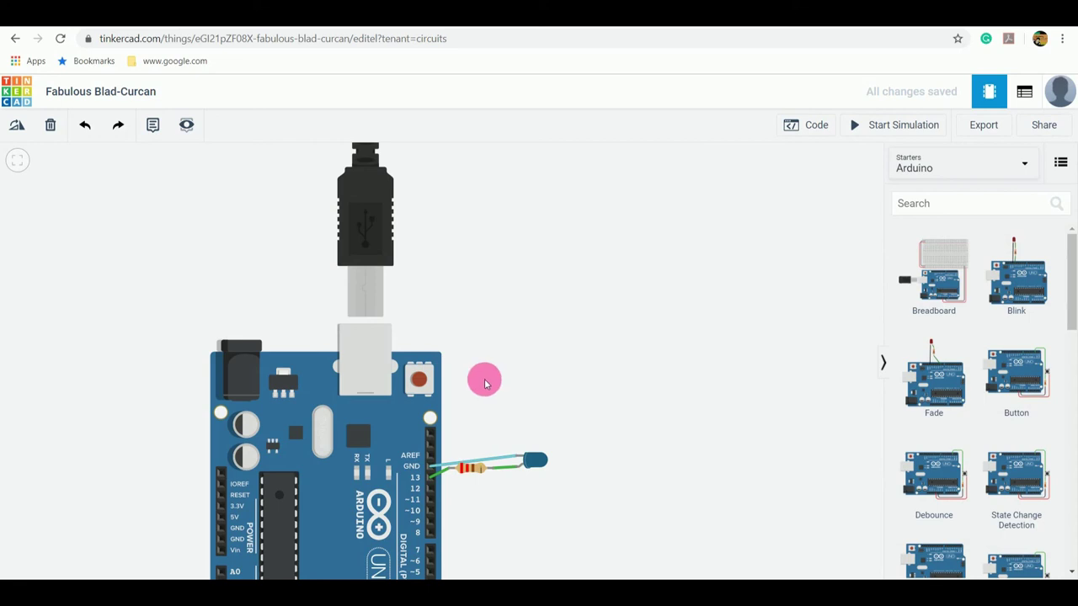
Clear the workplane by deleting the Arduino board, accepting the loss of its code, plus the resistor and the LED
{"action": "left_click", "coordinate": [313, 380]}
{"action": "left_click", "coordinate": [51, 123]}
{"action": "left_click", "coordinate": [613, 165]}
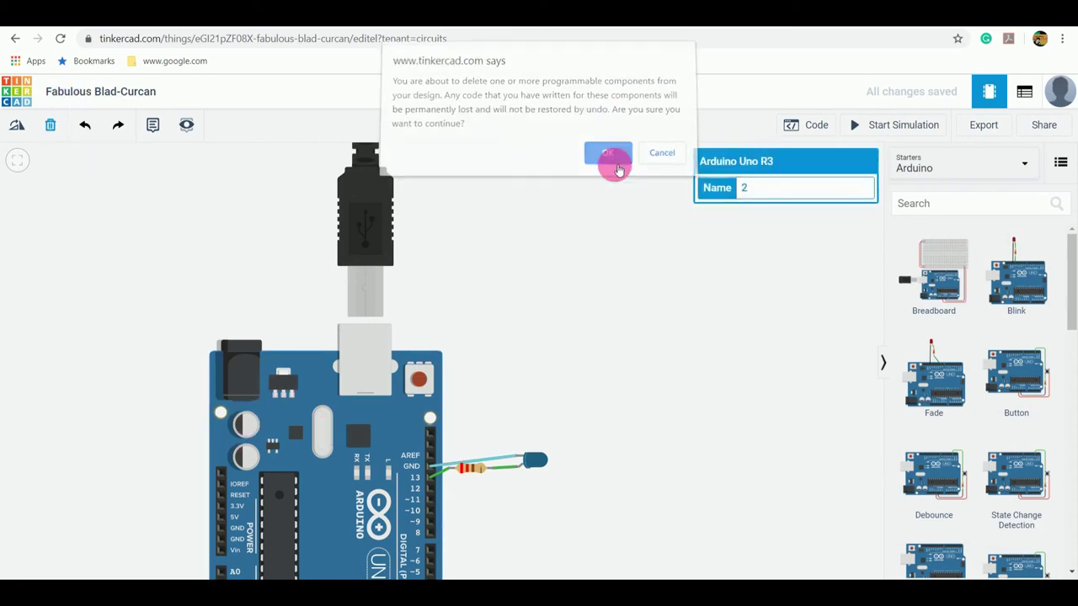
{"action": "left_click", "coordinate": [473, 468]}
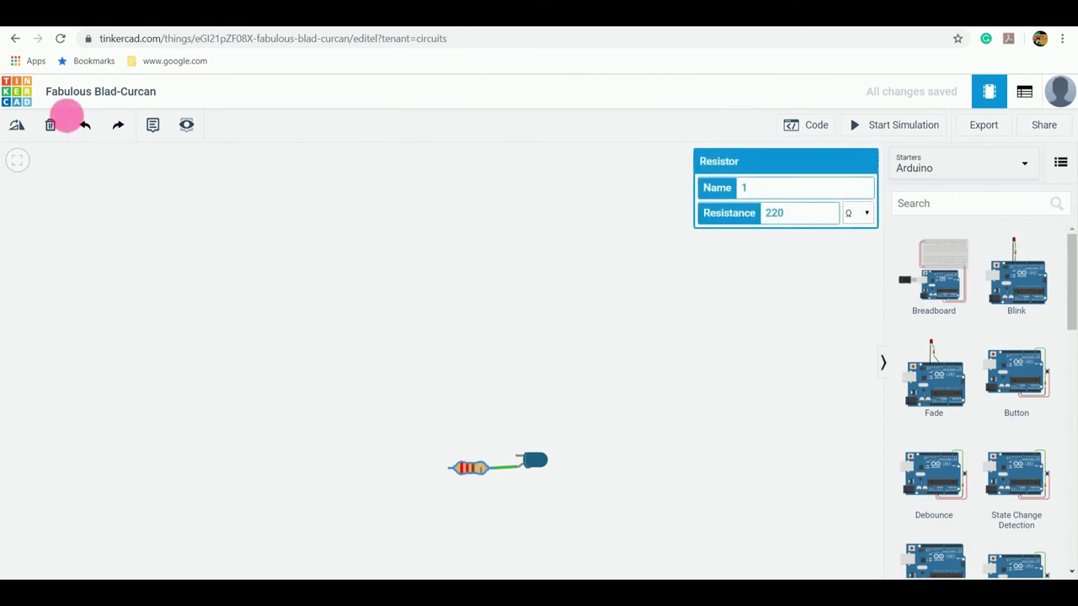
{"action": "left_click", "coordinate": [50, 126]}
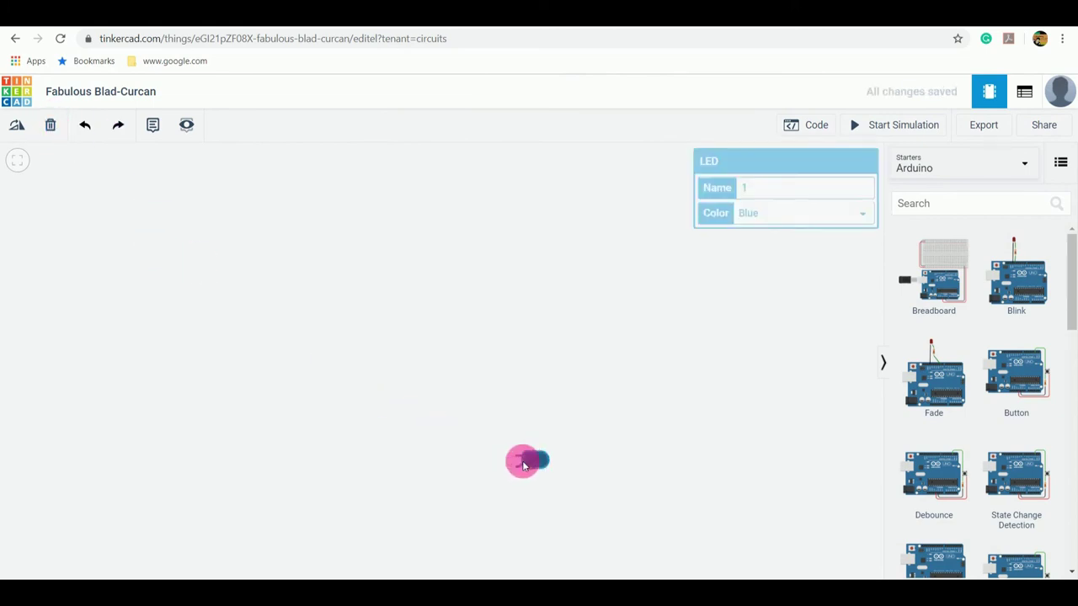
{"action": "left_click", "coordinate": [50, 124]}
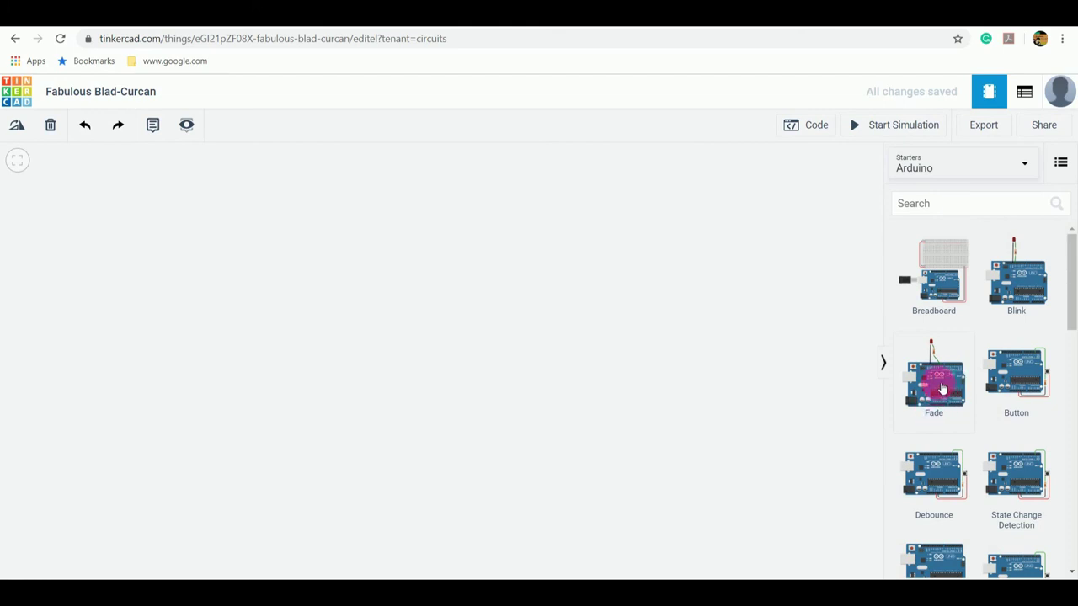
Place the Fade starter circuit near the middle of the empty workplane and start simulating it
{"action": "left_click_drag", "start_coordinate": [943, 387], "coordinate": [418, 345]}
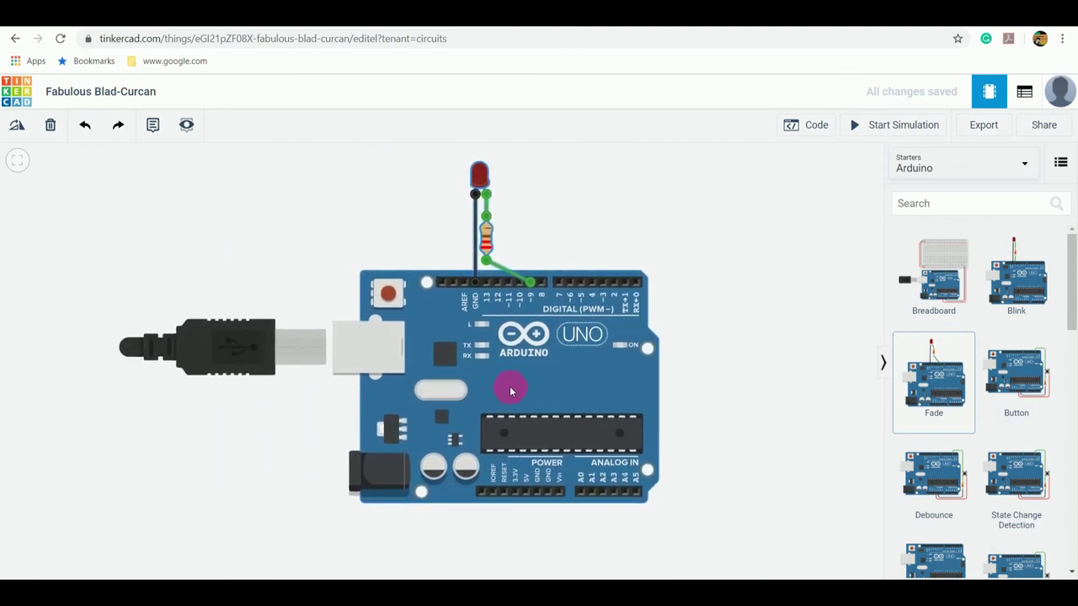
{"action": "left_click_drag", "start_coordinate": [510, 390], "coordinate": [474, 385]}
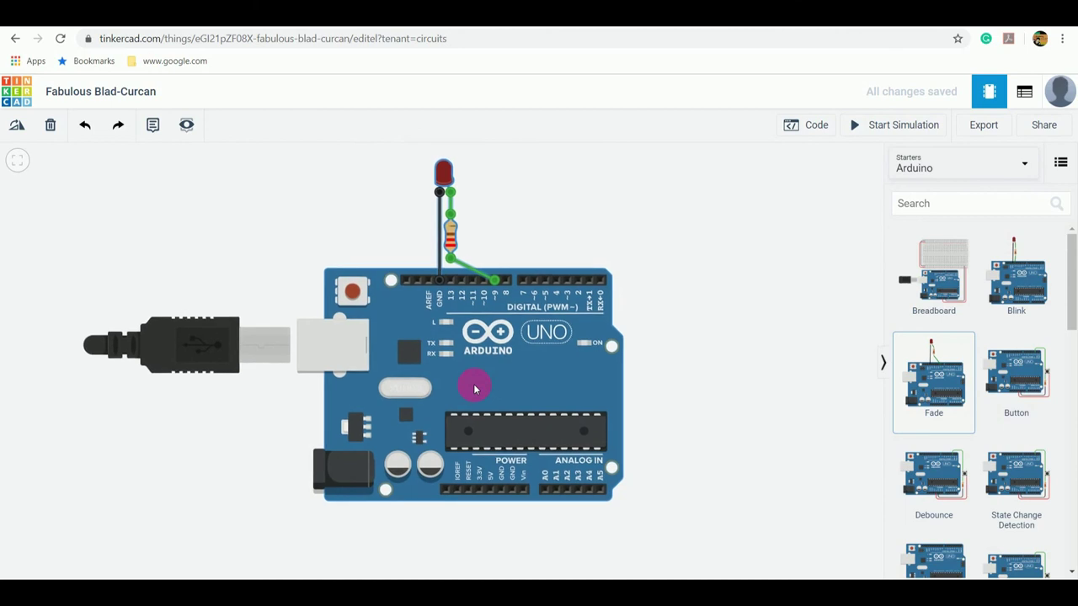
{"action": "left_click_drag", "start_coordinate": [474, 385], "coordinate": [472, 389]}
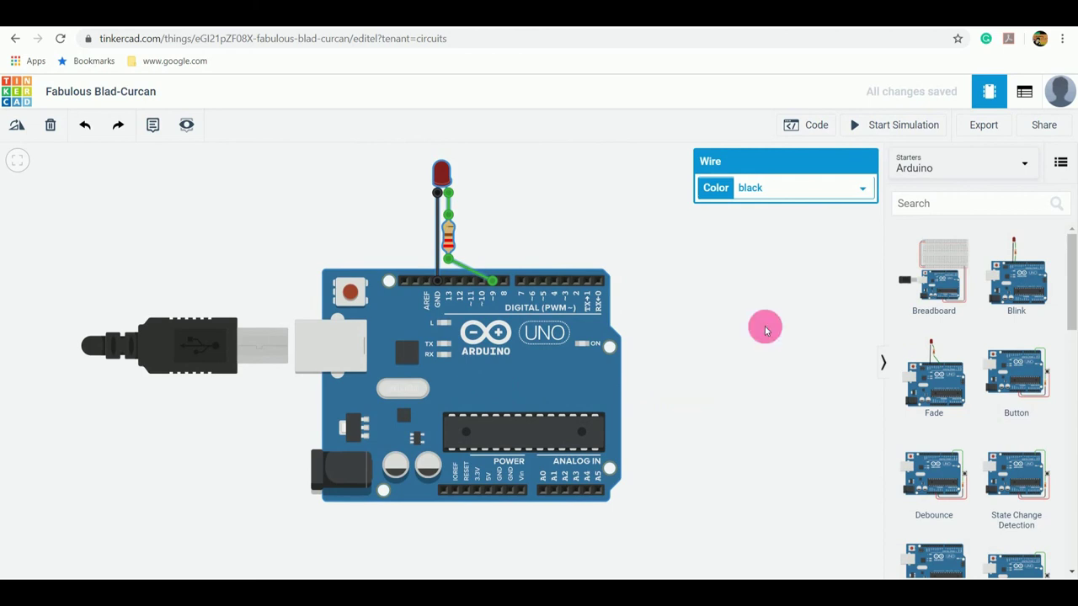
{"action": "left_click", "coordinate": [856, 126]}
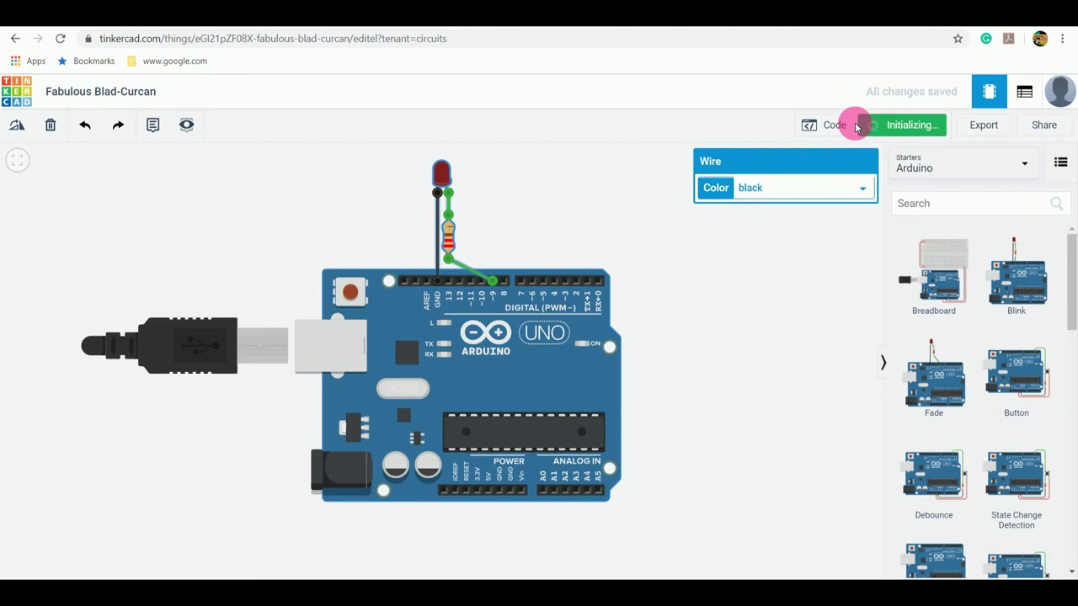